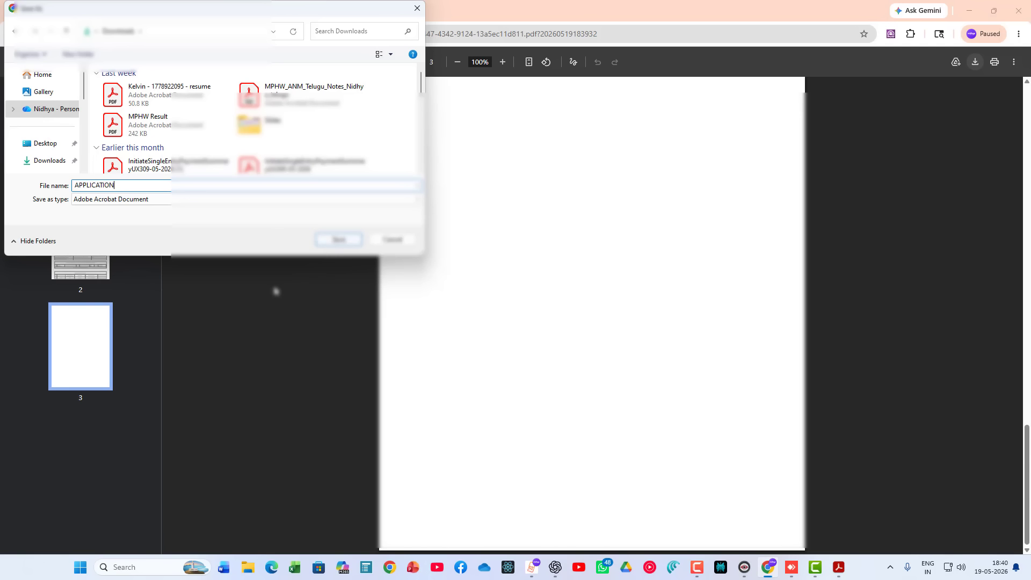
Save the downloaded application PDF under the file name APPLICATION_MPHWA.
{"action": "type", "text": "_"}
{"action": "type", "text": "MPHWA"}
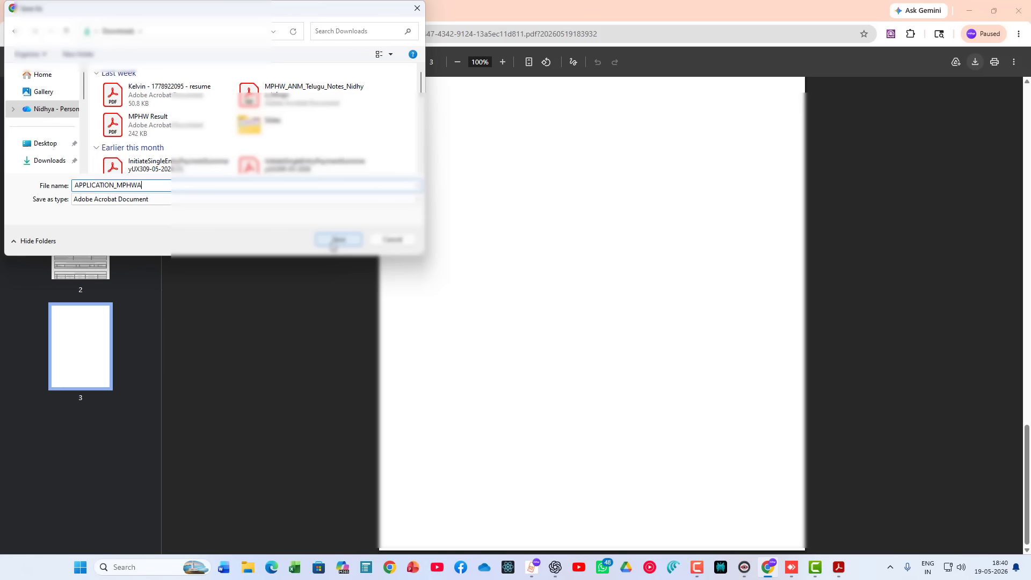
{"action": "left_click", "coordinate": [334, 243]}
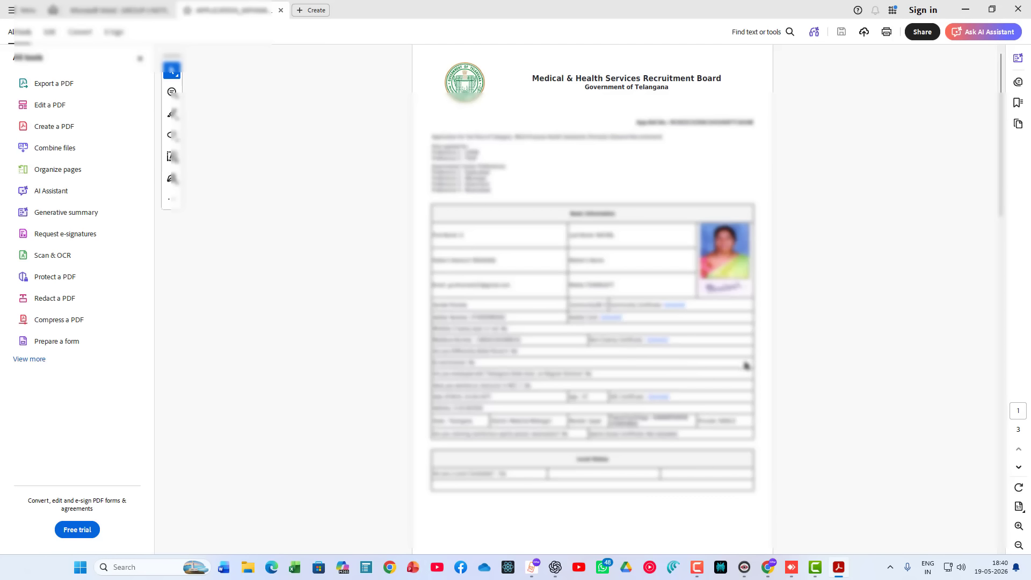
Examine the saved application PDF across its pages, from basic information and local status to education, registration, experience and fee details.
{"action": "scroll", "coordinate": [766, 370], "scroll_direction": "up", "scroll_amount": 3}
{"action": "scroll", "coordinate": [765, 371], "scroll_direction": "up", "scroll_amount": 5}
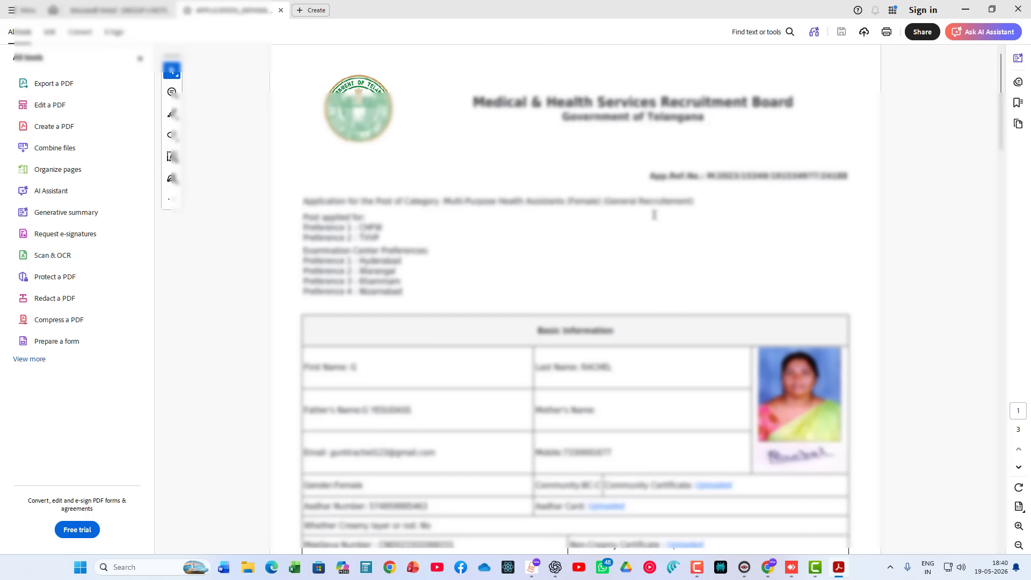
{"action": "scroll", "coordinate": [661, 231], "scroll_direction": "down", "scroll_amount": 3}
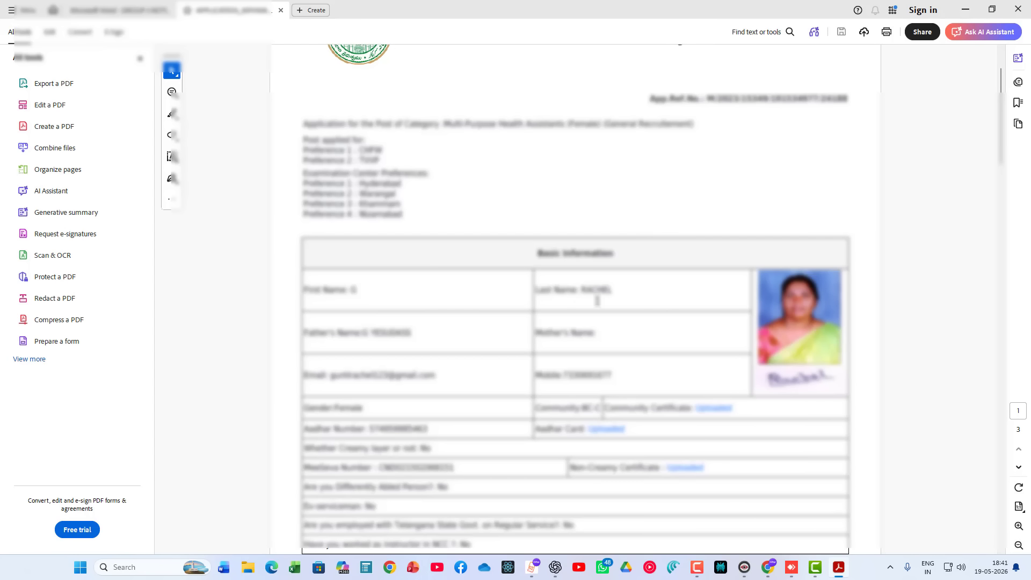
{"action": "scroll", "coordinate": [609, 290], "scroll_direction": "down", "scroll_amount": 3}
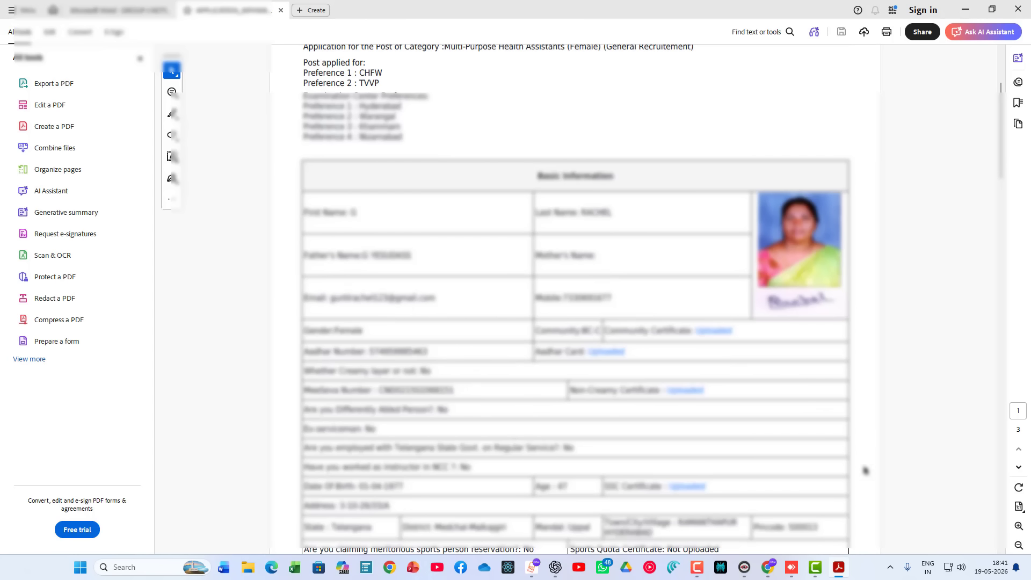
{"action": "scroll", "coordinate": [591, 446], "scroll_direction": "down", "scroll_amount": 5}
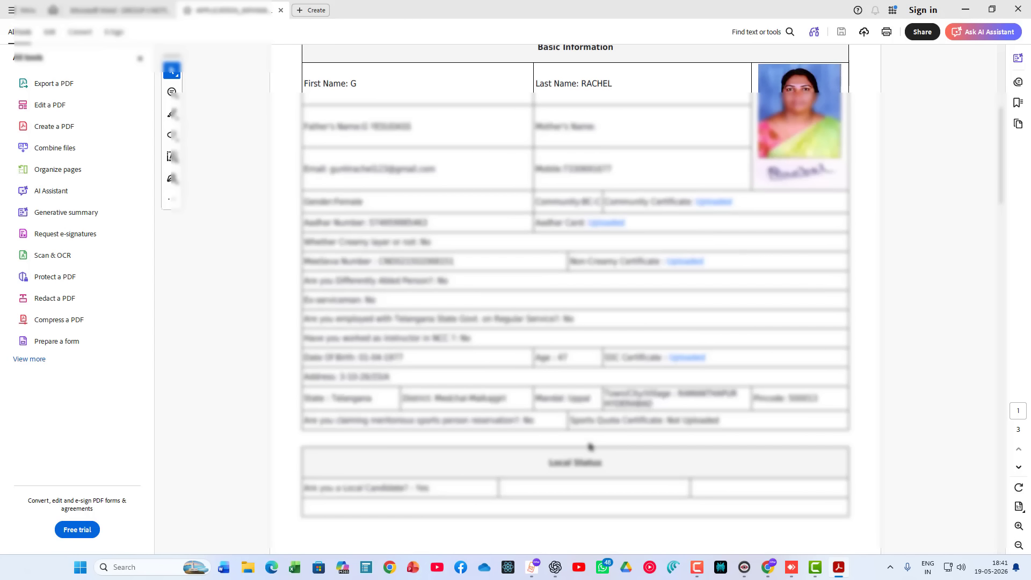
{"action": "scroll", "coordinate": [590, 446], "scroll_direction": "down", "scroll_amount": 4}
{"action": "scroll", "coordinate": [591, 446], "scroll_direction": "down", "scroll_amount": 6}
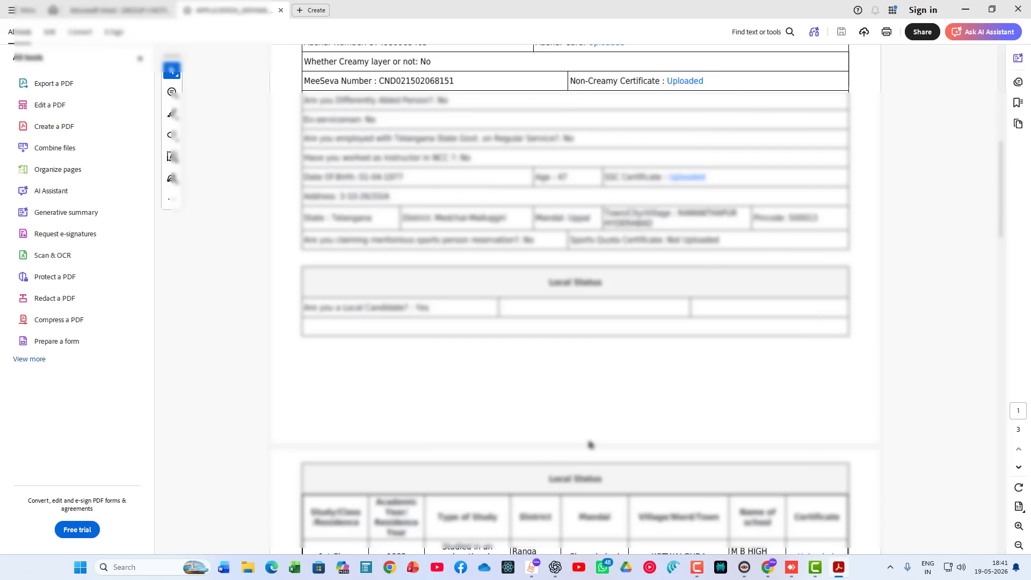
{"action": "scroll", "coordinate": [588, 440], "scroll_direction": "down", "scroll_amount": 5}
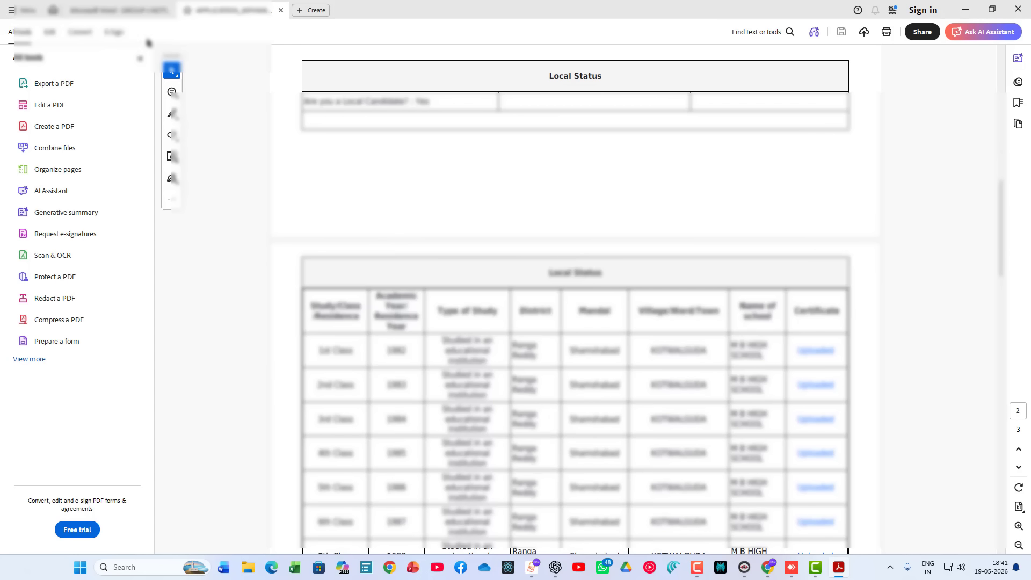
{"action": "left_click", "coordinate": [114, 15]}
{"action": "left_click", "coordinate": [225, 10]}
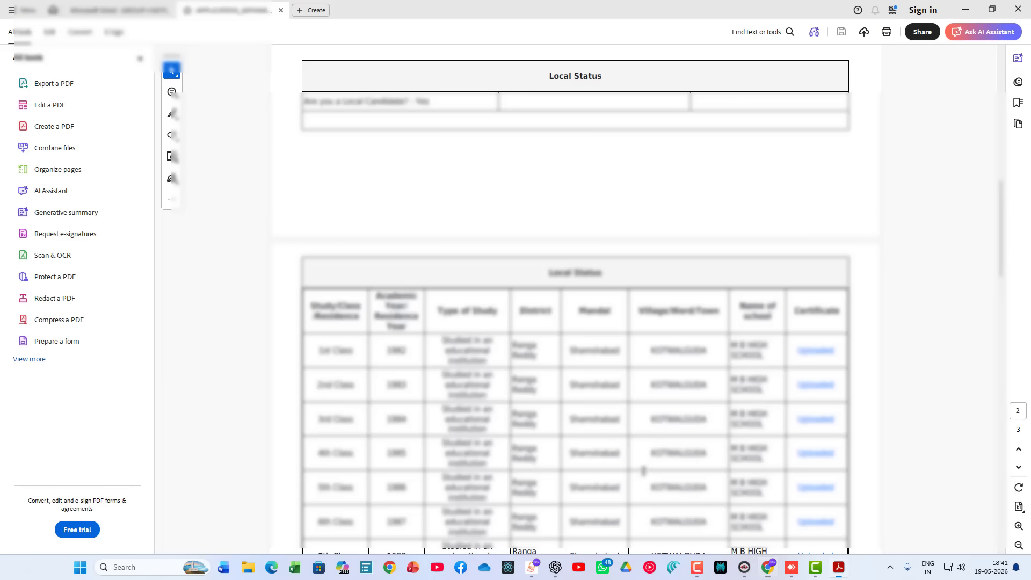
{"action": "scroll", "coordinate": [628, 421], "scroll_direction": "down", "scroll_amount": 15}
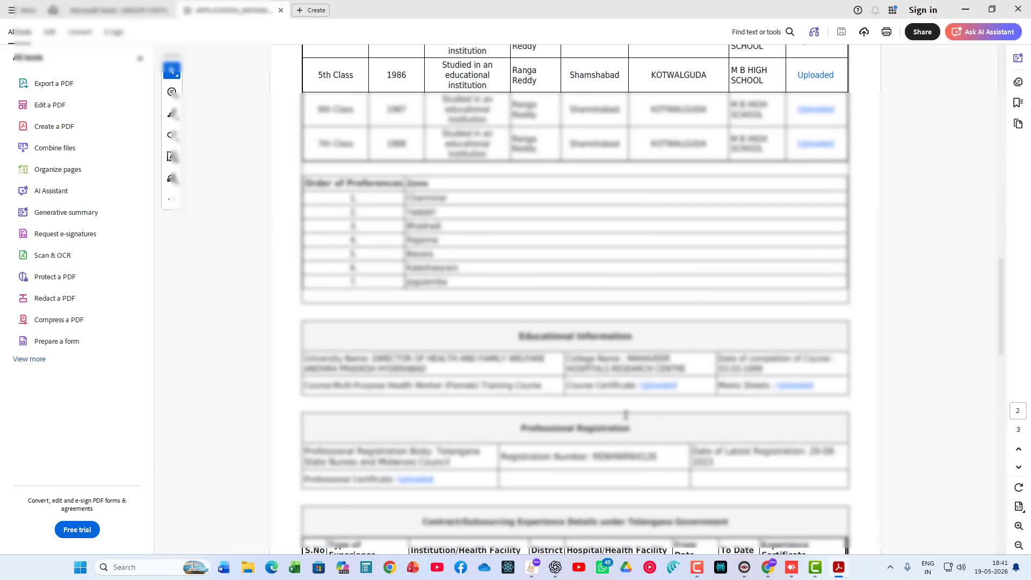
{"action": "scroll", "coordinate": [627, 421], "scroll_direction": "down", "scroll_amount": 10}
{"action": "scroll", "coordinate": [627, 419], "scroll_direction": "down", "scroll_amount": 15}
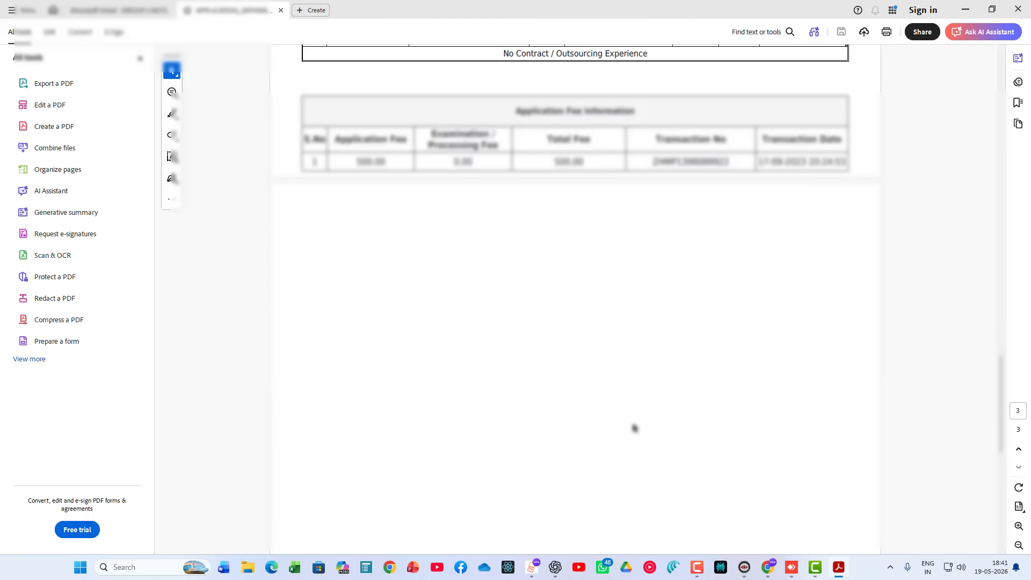
{"action": "scroll", "coordinate": [605, 456], "scroll_direction": "up", "scroll_amount": 8}
{"action": "scroll", "coordinate": [567, 460], "scroll_direction": "up", "scroll_amount": 3}
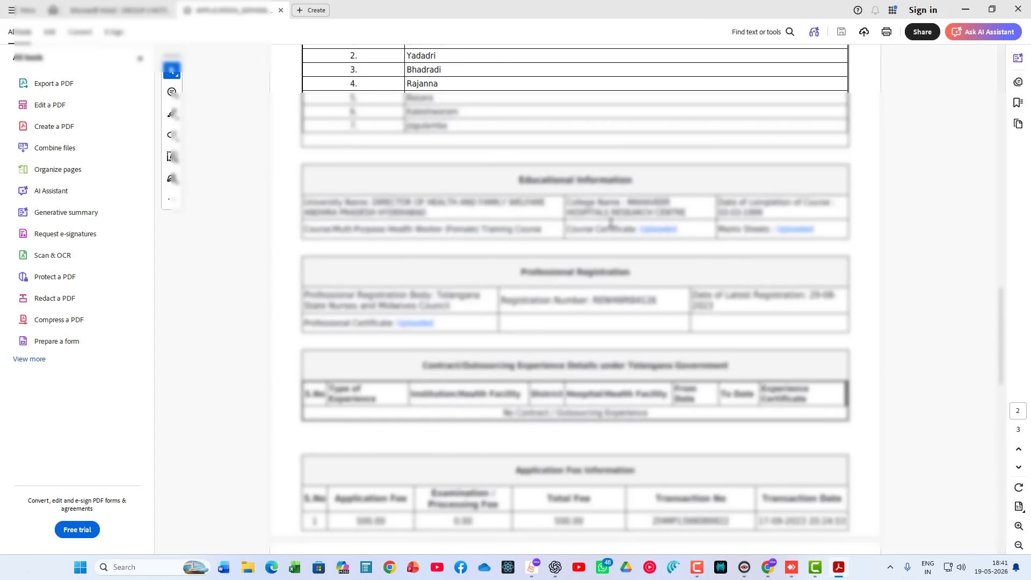
Switch back to Chrome, look over the submitted application on the recruitment board site and open the Objection Submission form.
{"action": "key", "text": "alt+Tab"}
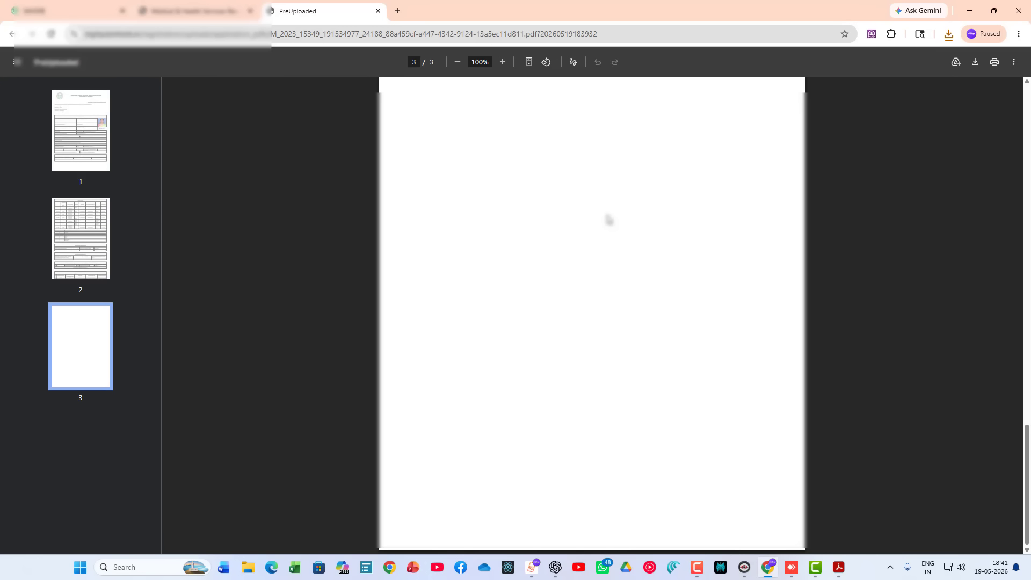
{"action": "left_click", "coordinate": [179, 16]}
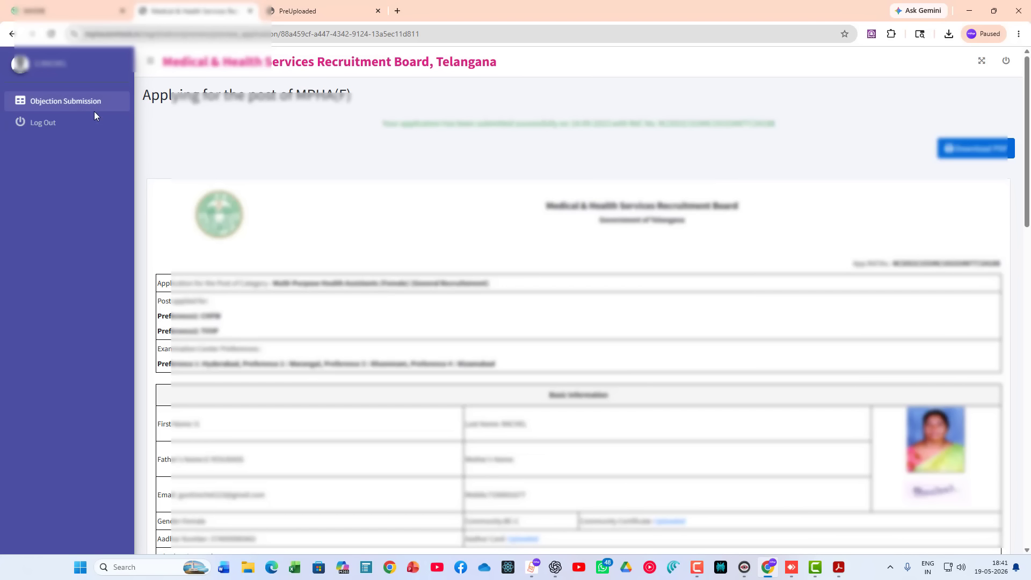
{"action": "scroll", "coordinate": [752, 371], "scroll_direction": "down", "scroll_amount": 20}
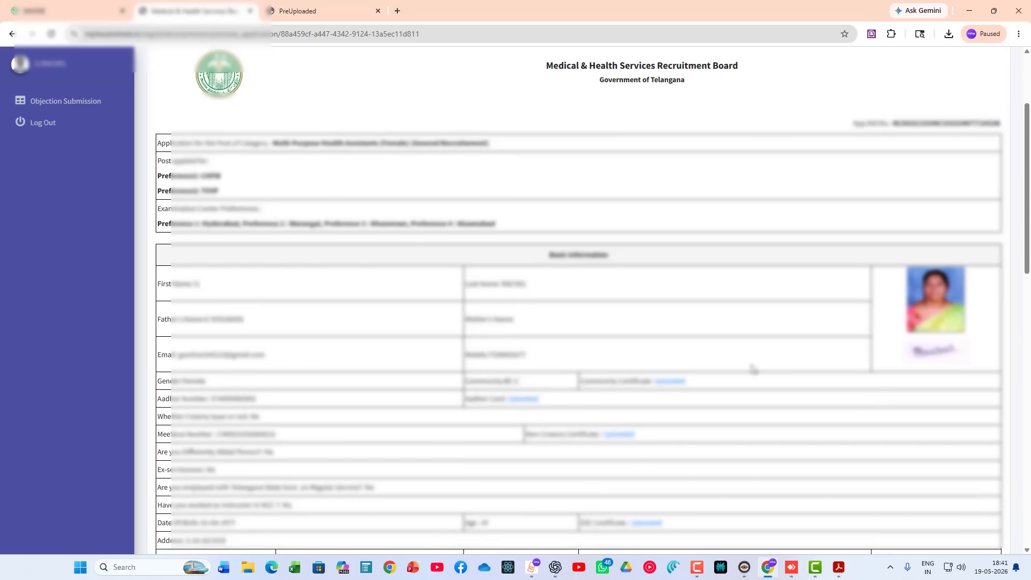
{"action": "scroll", "coordinate": [757, 382], "scroll_direction": "down", "scroll_amount": 1}
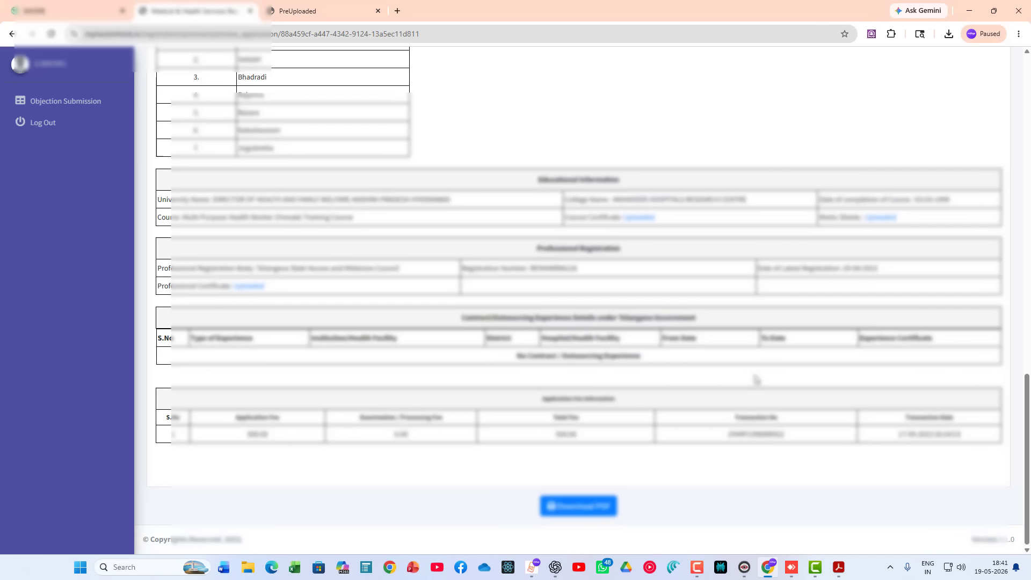
{"action": "scroll", "coordinate": [239, 283], "scroll_direction": "up", "scroll_amount": 15}
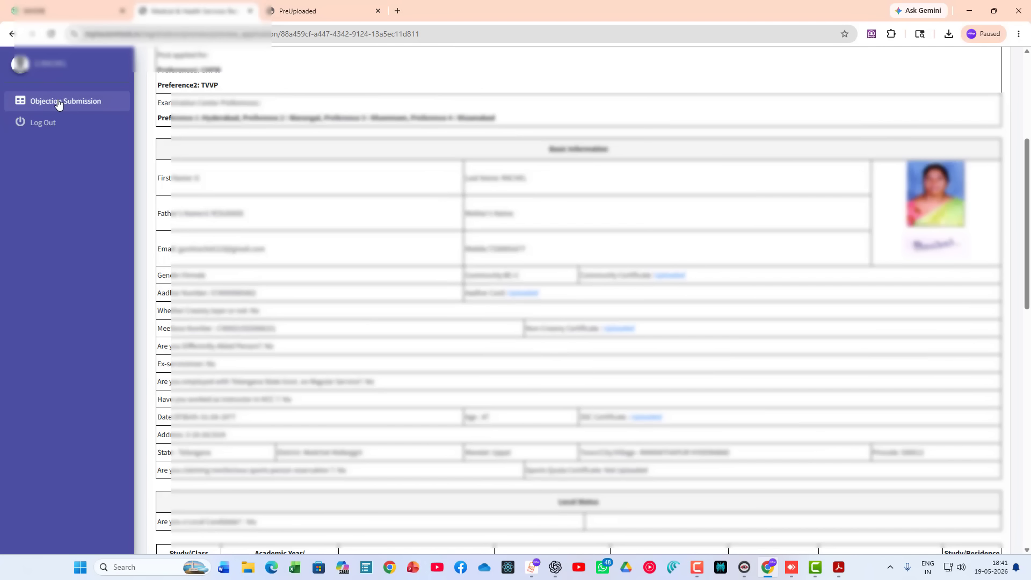
{"action": "left_click", "coordinate": [59, 102]}
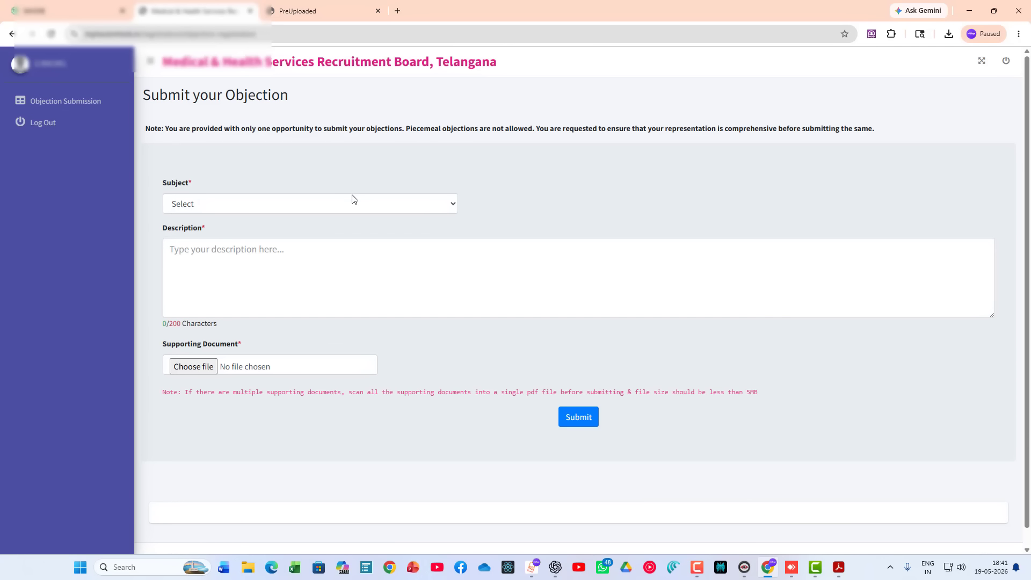
Set the objection's subject to "Objection on experience".
{"action": "left_click", "coordinate": [350, 211]}
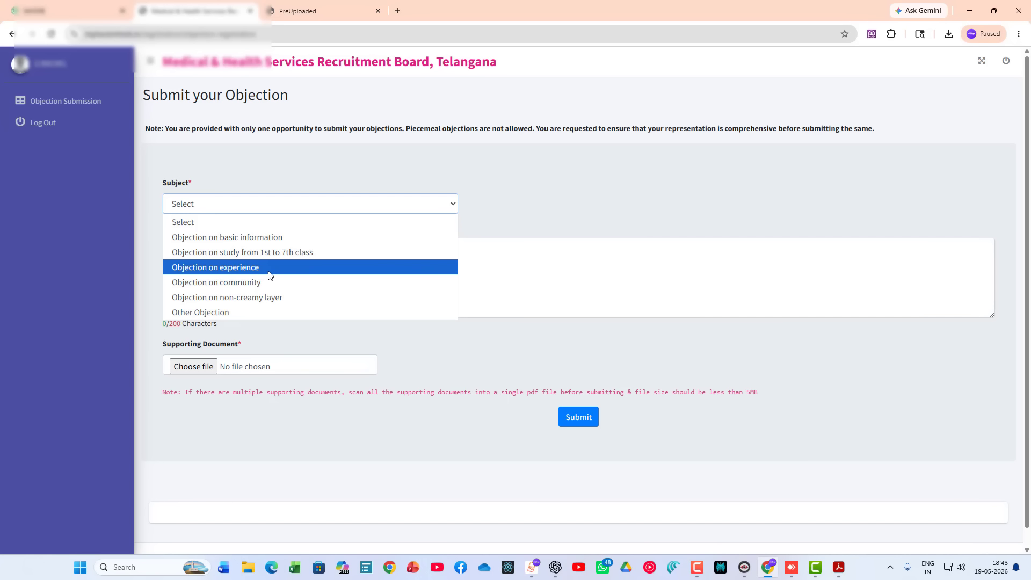
{"action": "triple_click", "coordinate": [250, 334]}
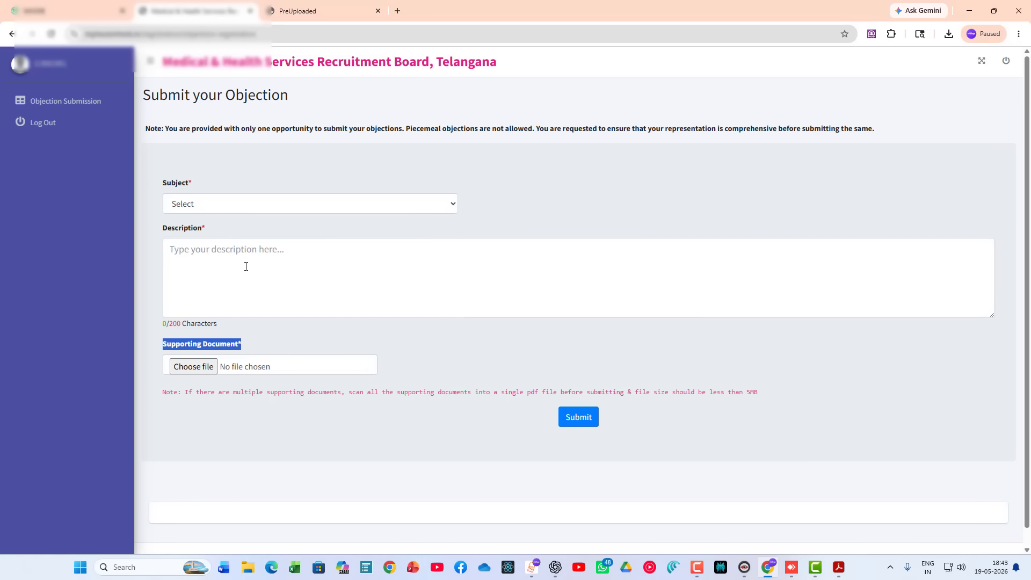
{"action": "left_click", "coordinate": [246, 260]}
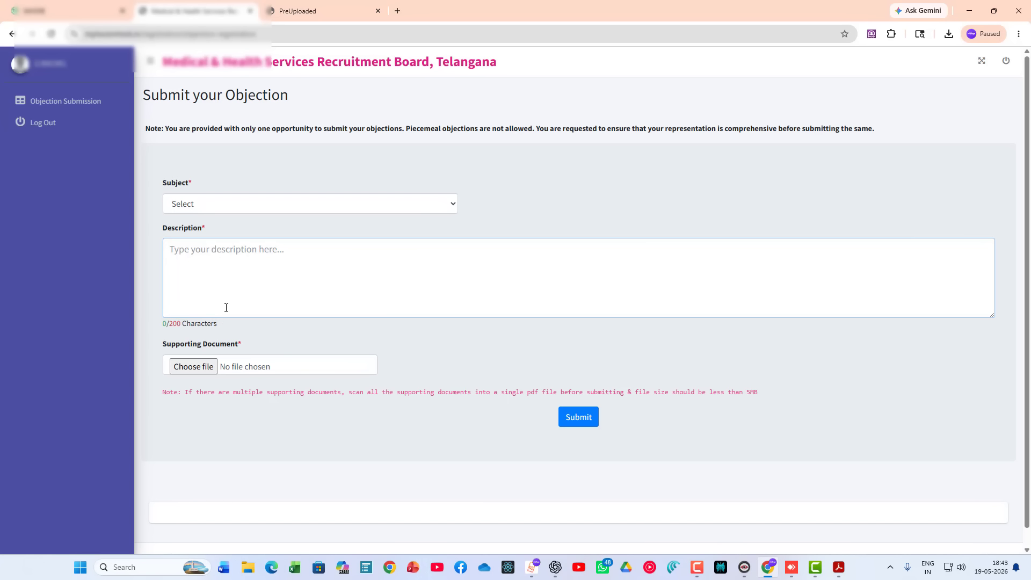
{"action": "left_click", "coordinate": [257, 202]}
{"action": "left_click", "coordinate": [228, 270]}
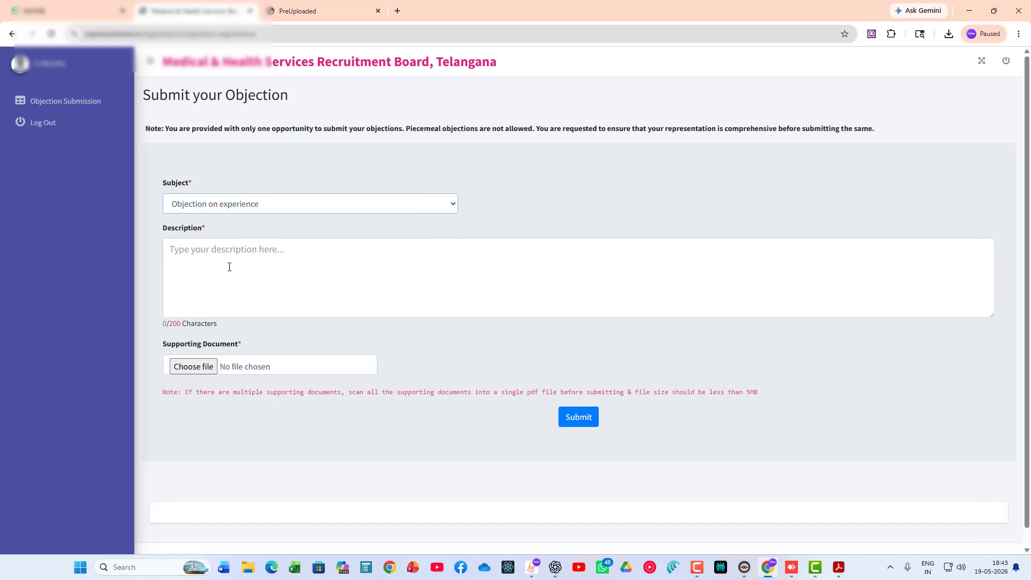
Fill the objection description with the text drafted in ChatGPT, starting "I humbly submit that my experience certificate issued by the competent authority".
{"action": "left_click", "coordinate": [231, 258]}
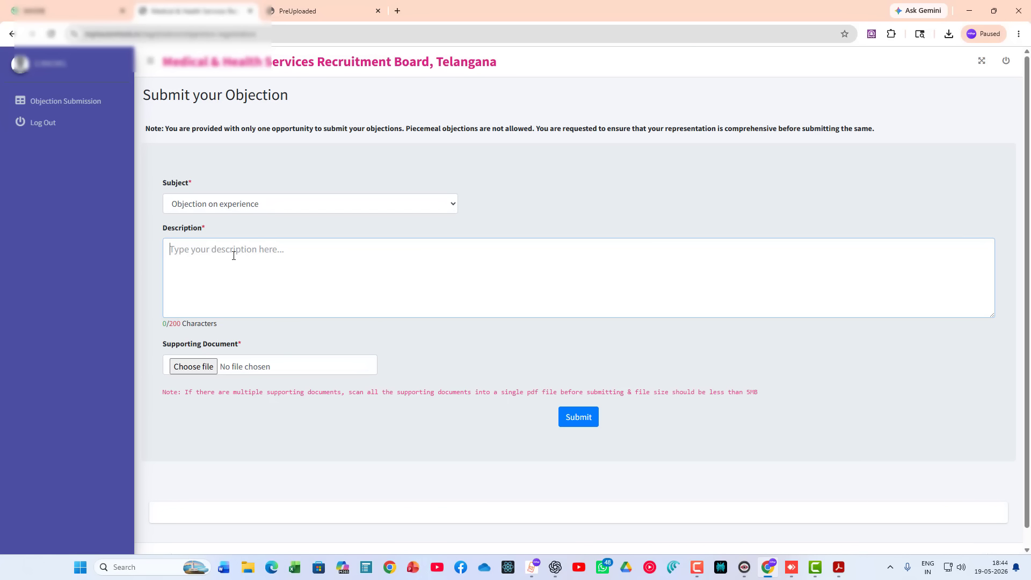
{"action": "left_click", "coordinate": [556, 567]}
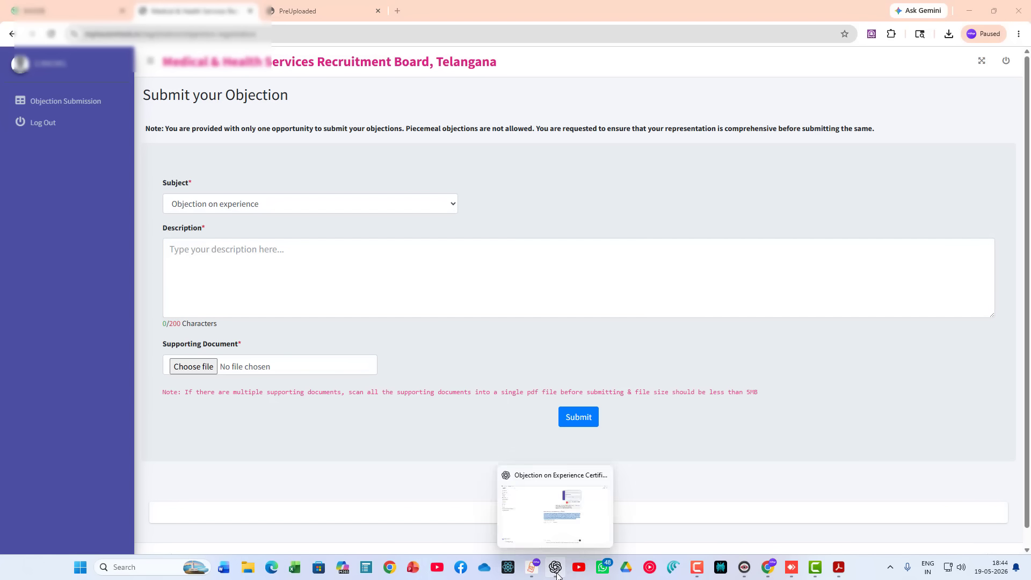
{"action": "left_click", "coordinate": [556, 569]}
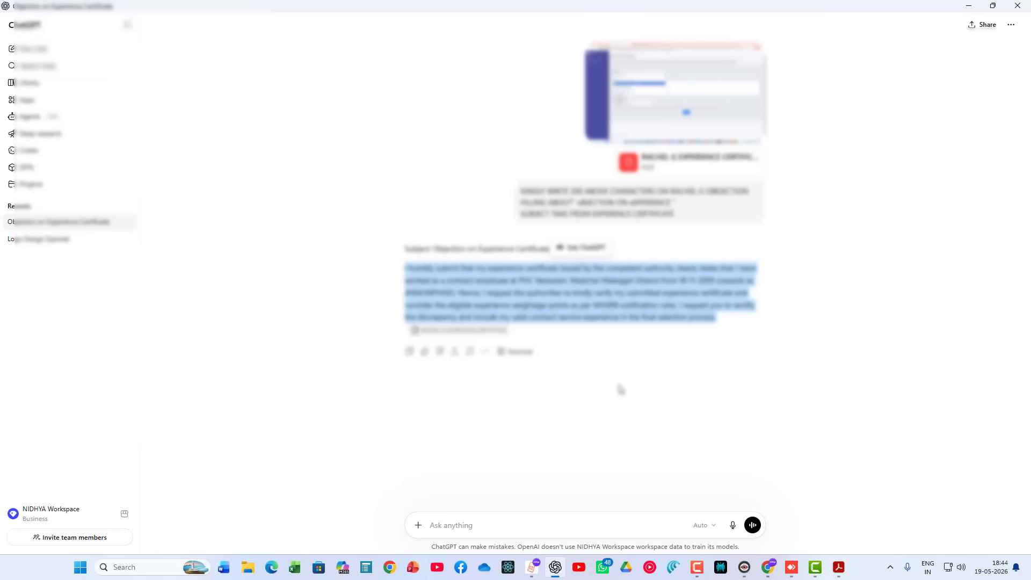
{"action": "key", "text": "alt+Tab"}
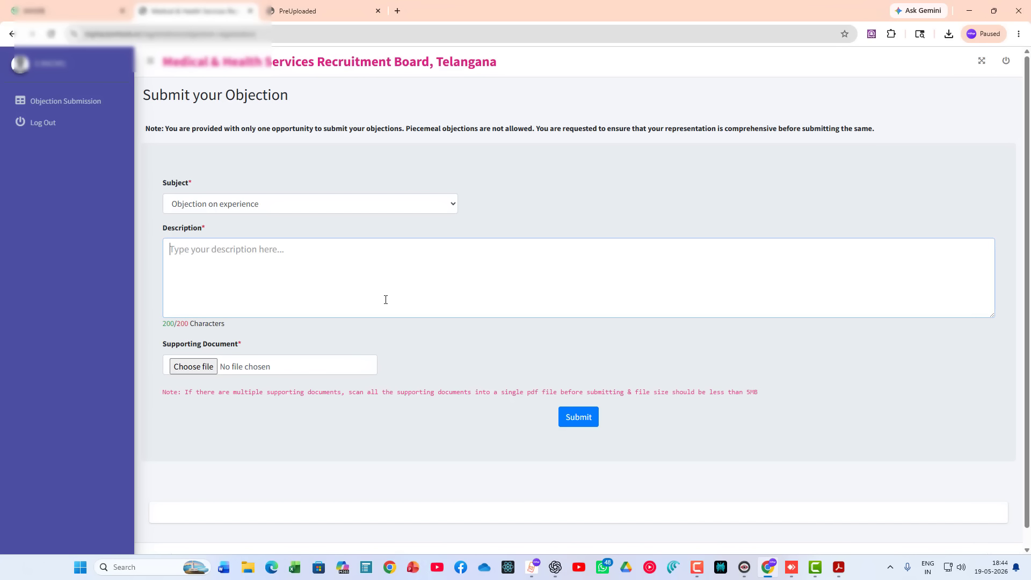
{"action": "type", "text": "I humbly submit that my experience certificate issued by the competent authority clearly states that I have worked as a contract employee at PHC Veeraram, Medchal-Malkajgiri District from 18-11-2009 o"}
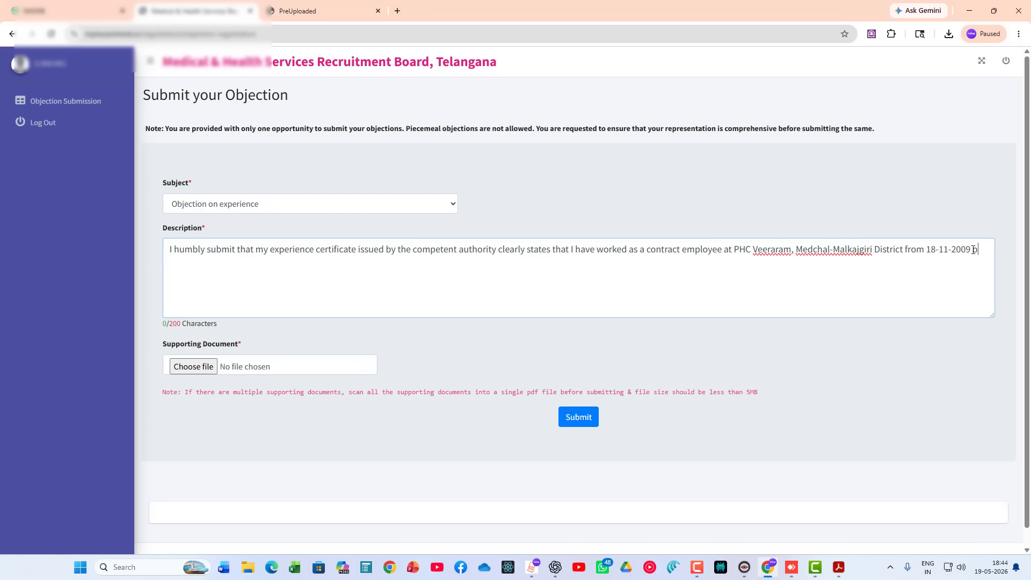
Remove the stray letter after 18-11-2009 in the description and change the PHC name from Veeraram to keeraram.
{"action": "key", "text": "shift+Right"}
{"action": "key", "text": "BackSpace"}
{"action": "key", "text": "BackSpace"}
{"action": "type", "text": "k"}
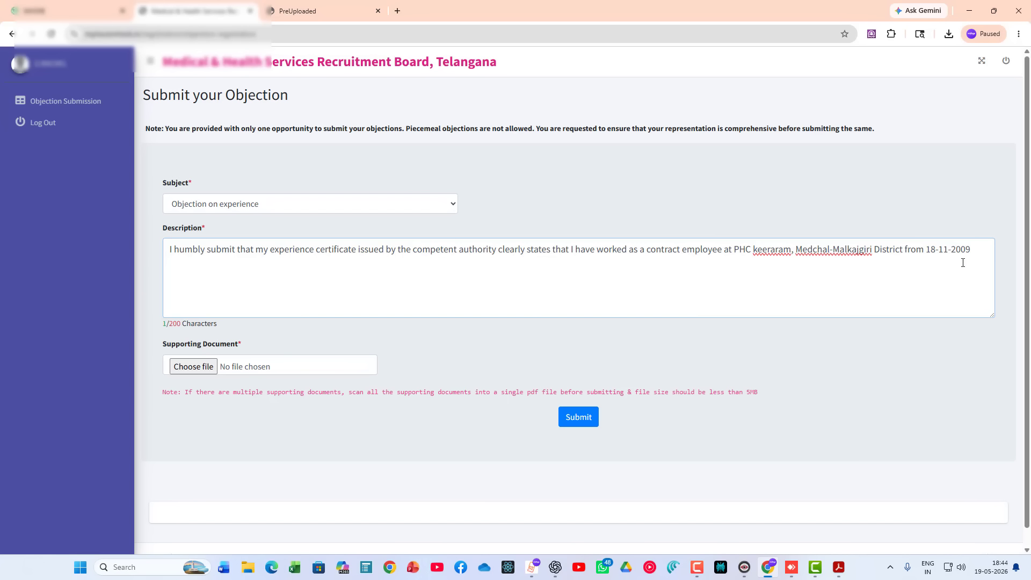
Start choosing a file for the supporting document and browse to the Desktop folder's certificate PDFs.
{"action": "left_click", "coordinate": [200, 371]}
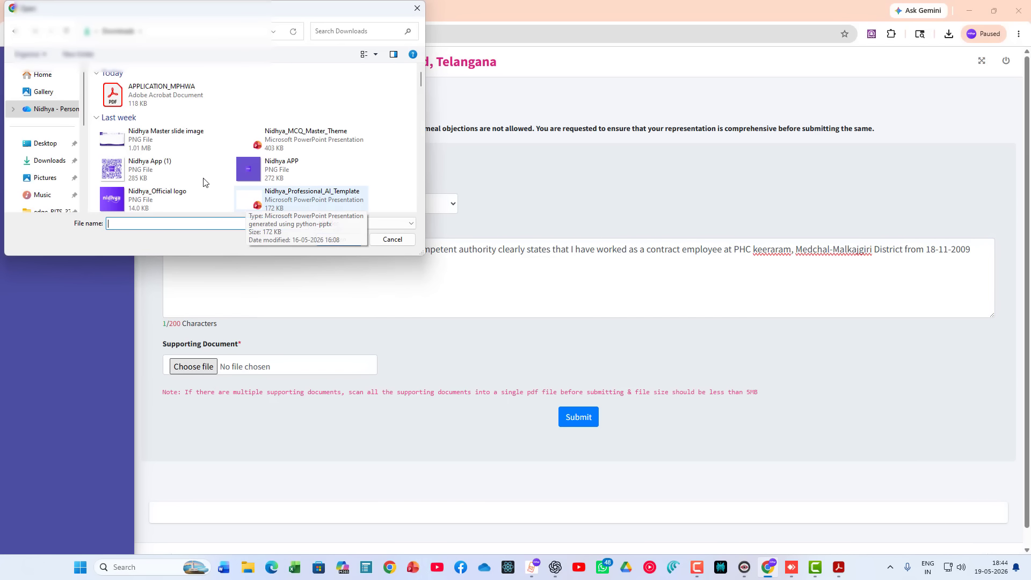
{"action": "left_click", "coordinate": [45, 144]}
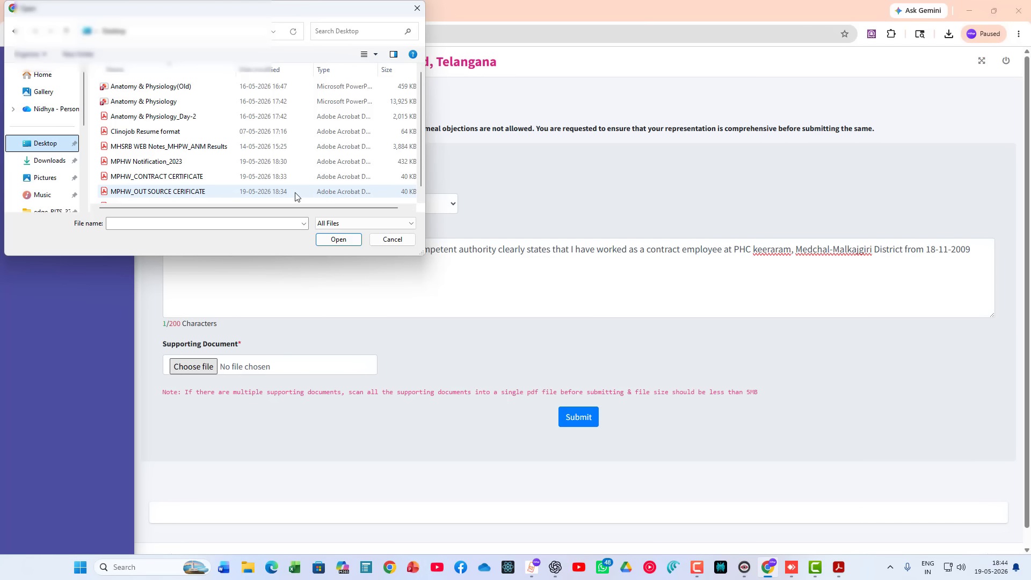
{"action": "scroll", "coordinate": [211, 170], "scroll_direction": "down", "scroll_amount": 1}
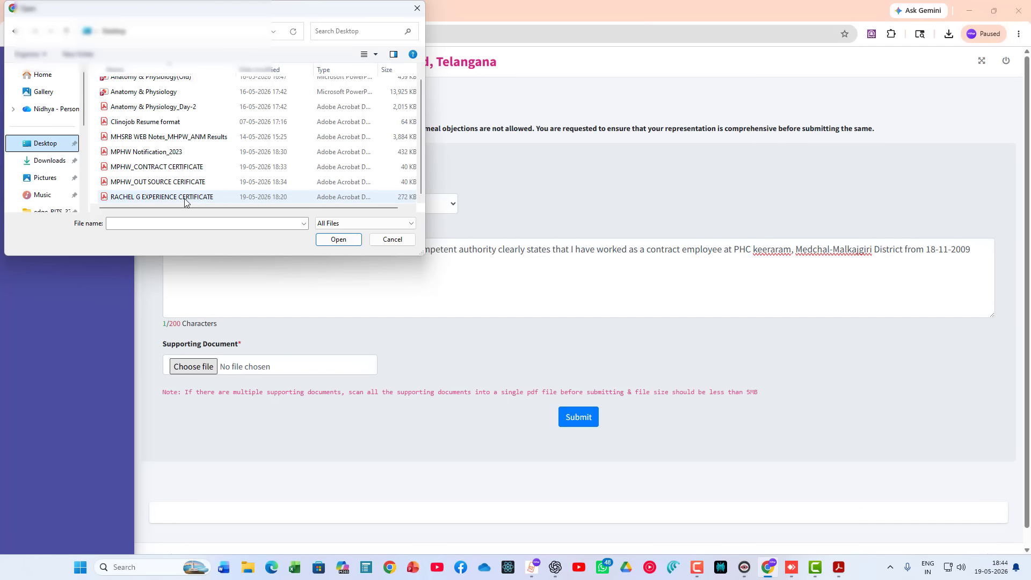
{"action": "left_click", "coordinate": [184, 200]}
{"action": "double_click", "coordinate": [182, 198]}
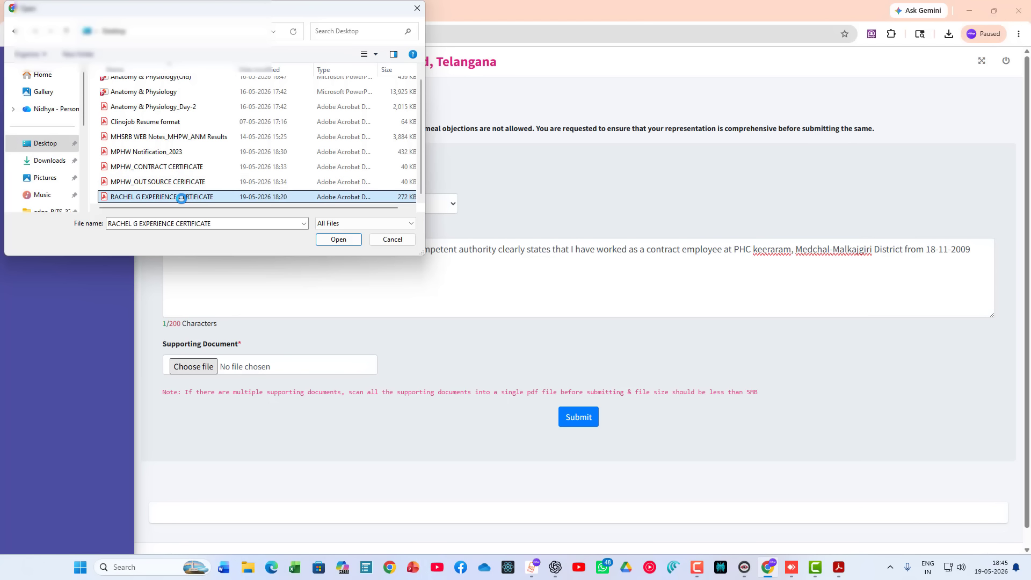
{"action": "right_click", "coordinate": [182, 199]}
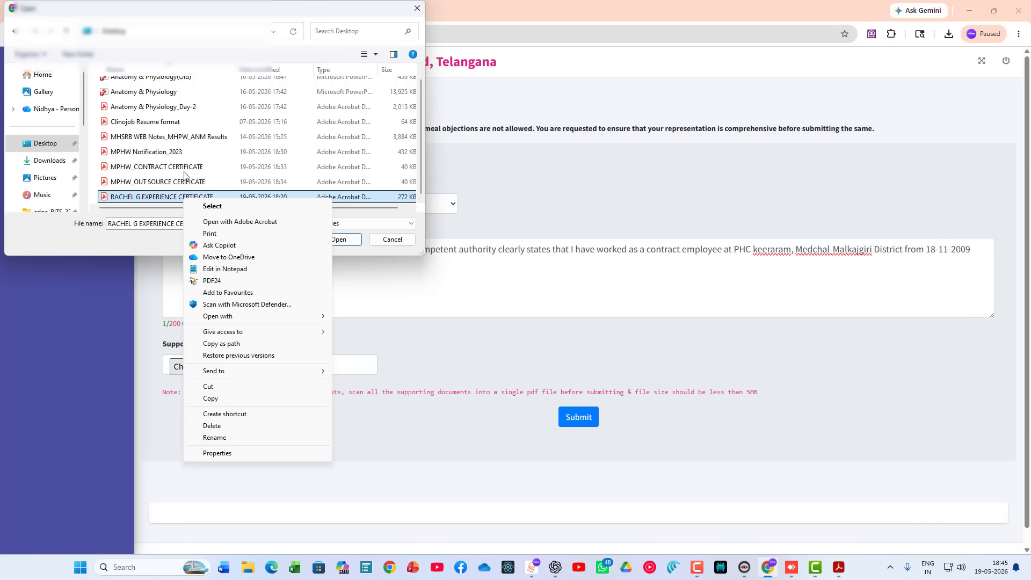
Open the MPHW_CONTRACT CERTIFICATE file in Adobe Acrobat to view the contract experience certificate format.
{"action": "left_click", "coordinate": [183, 171]}
{"action": "right_click", "coordinate": [184, 171]}
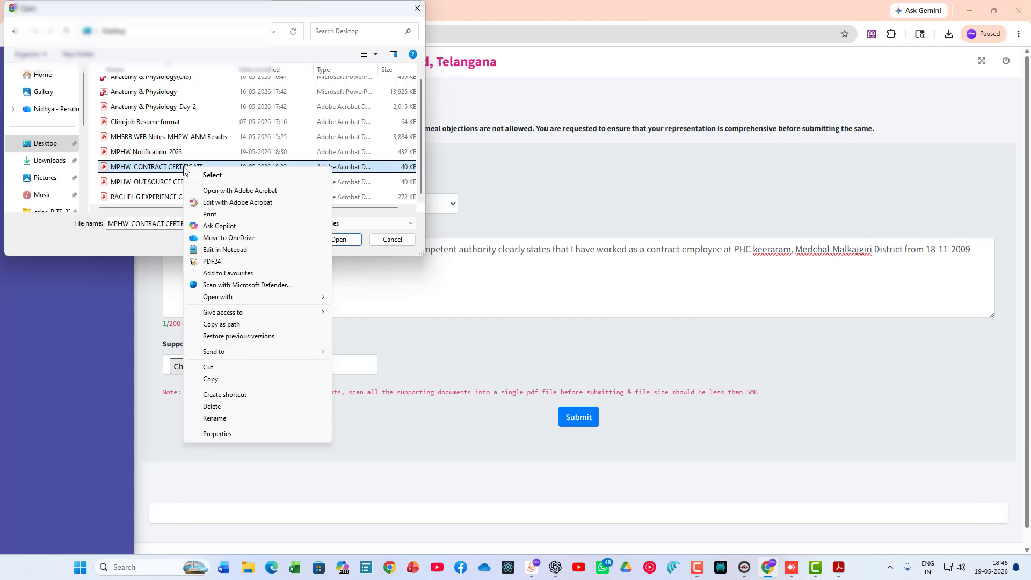
{"action": "left_click", "coordinate": [240, 192]}
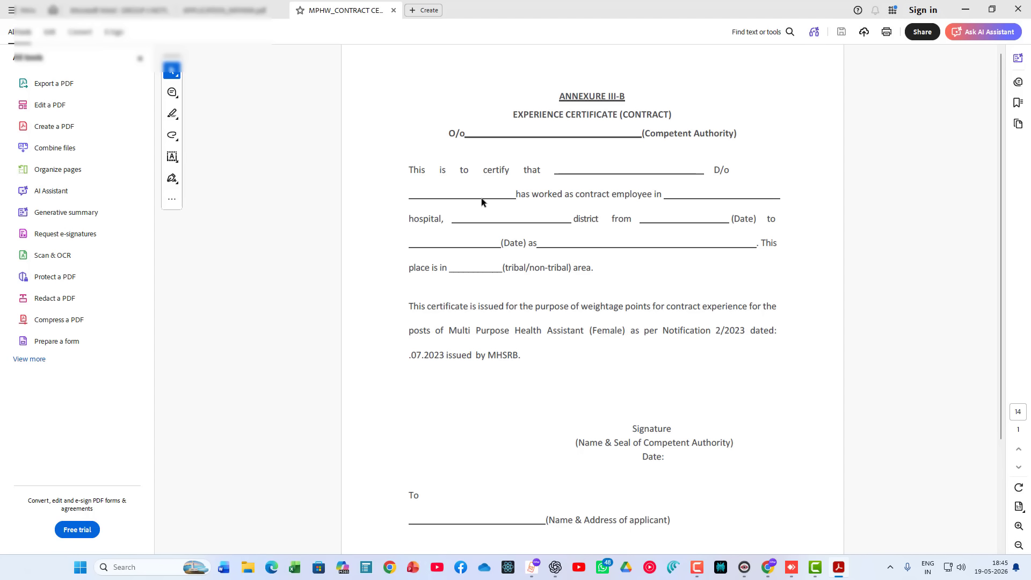
Review the experience section of the application PDF and the blank Annexure III-B contract experience certificate, through to its signature and applicant fields.
{"action": "left_click", "coordinate": [247, 11]}
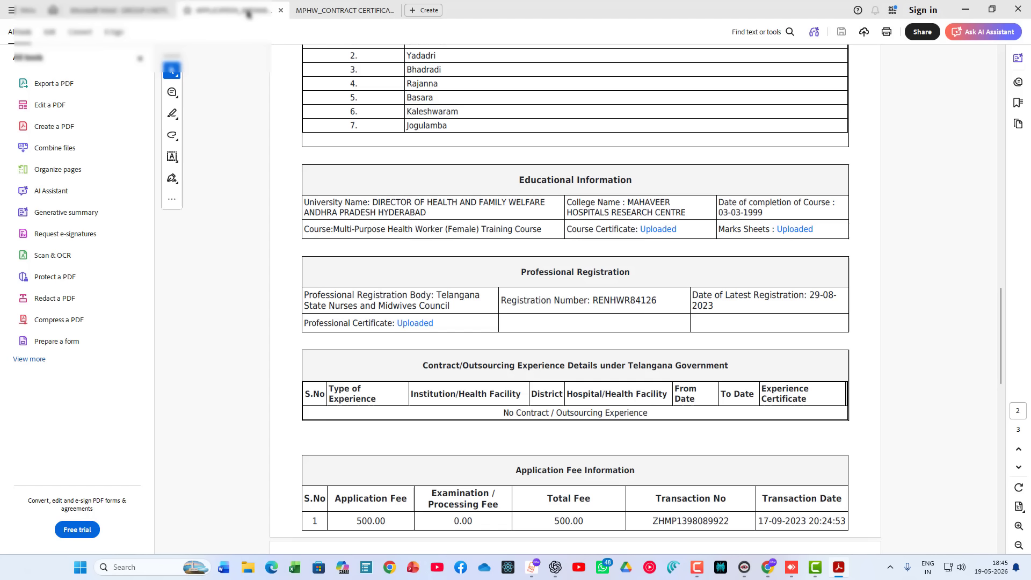
{"action": "left_click", "coordinate": [339, 8]}
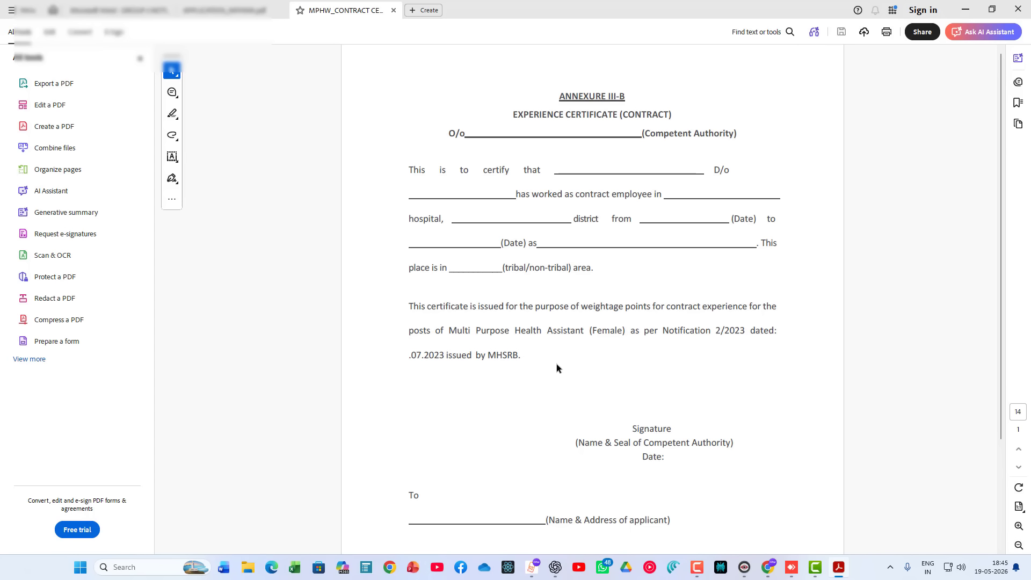
{"action": "scroll", "coordinate": [640, 405], "scroll_direction": "down", "scroll_amount": 4}
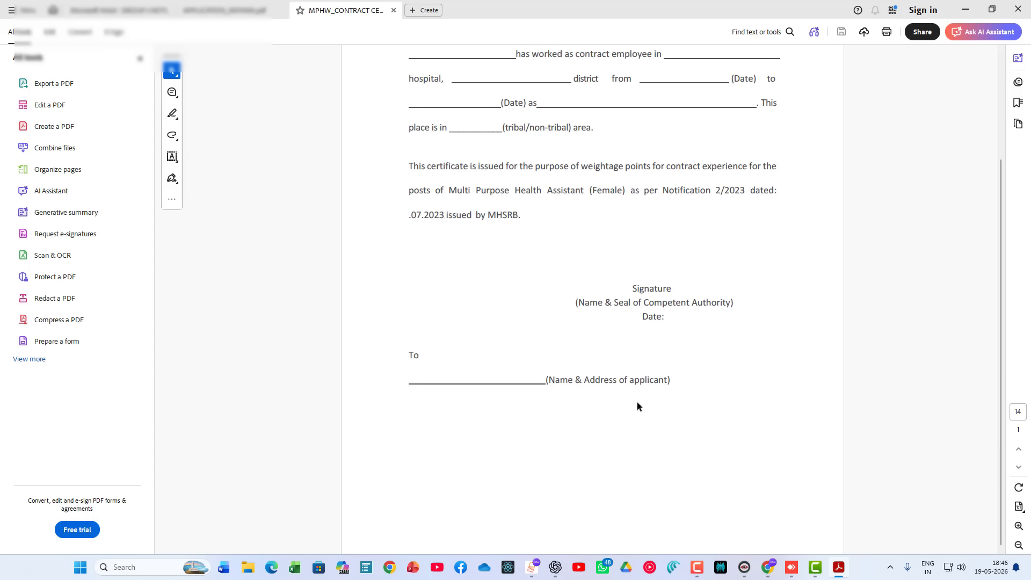
{"action": "scroll", "coordinate": [637, 401], "scroll_direction": "up", "scroll_amount": 4}
Return to the browser's file selection and open the MPHW_OUT SOURCE CERIFICATE file in Adobe Acrobat.
{"action": "key", "text": "alt+Tab"}
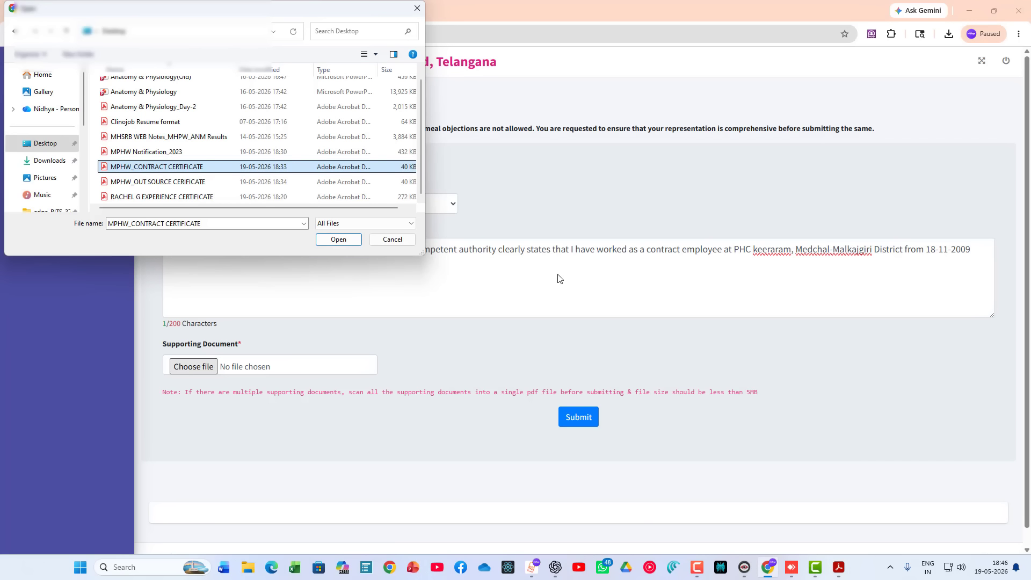
{"action": "left_click", "coordinate": [160, 183]}
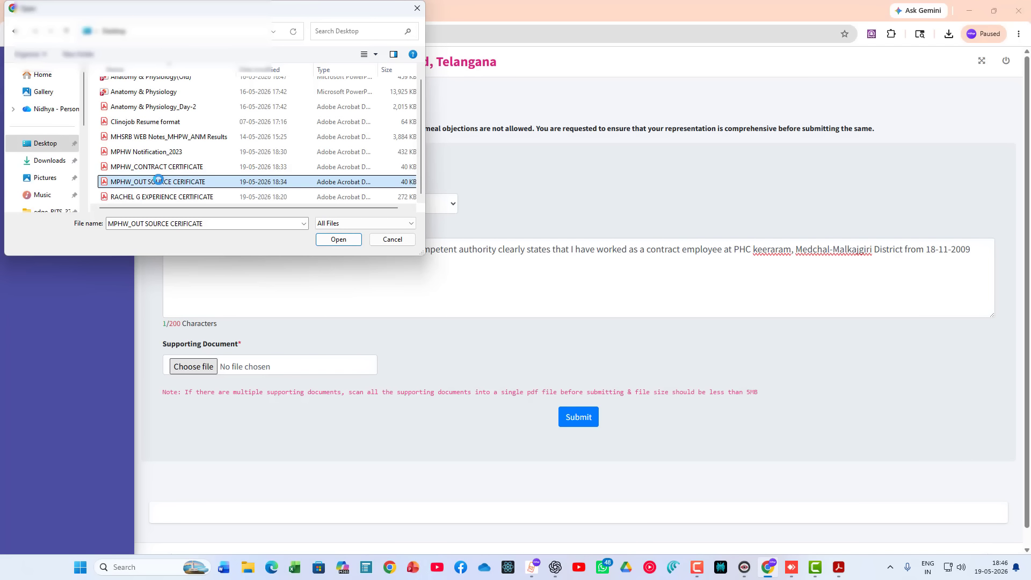
{"action": "right_click", "coordinate": [159, 183]}
{"action": "left_click", "coordinate": [185, 203]}
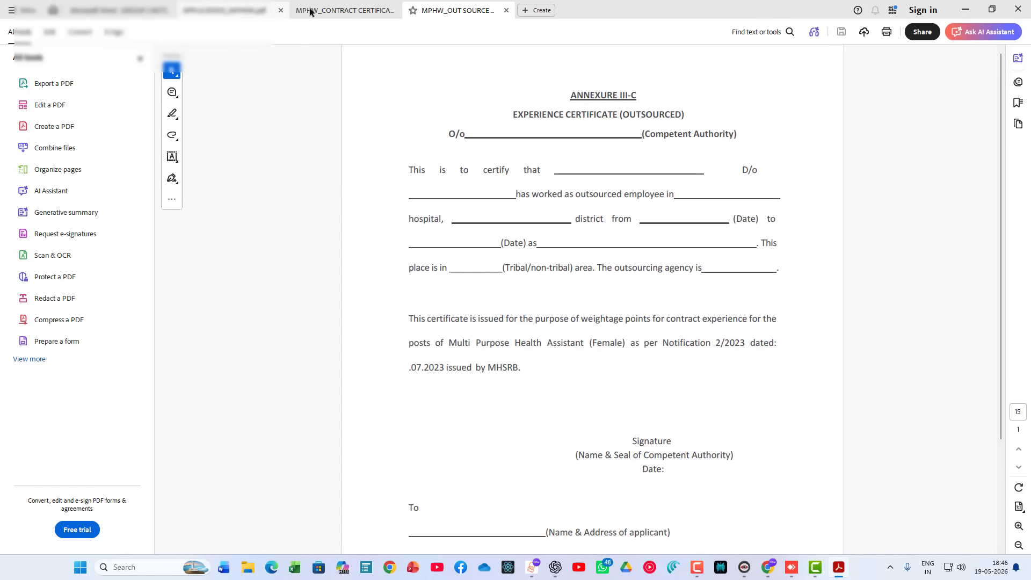
Compare the Annexure III-B contract certificate with the Annexure III-C outsourced certificate, including the outsourcing agency and signature fields.
{"action": "left_click", "coordinate": [345, 10]}
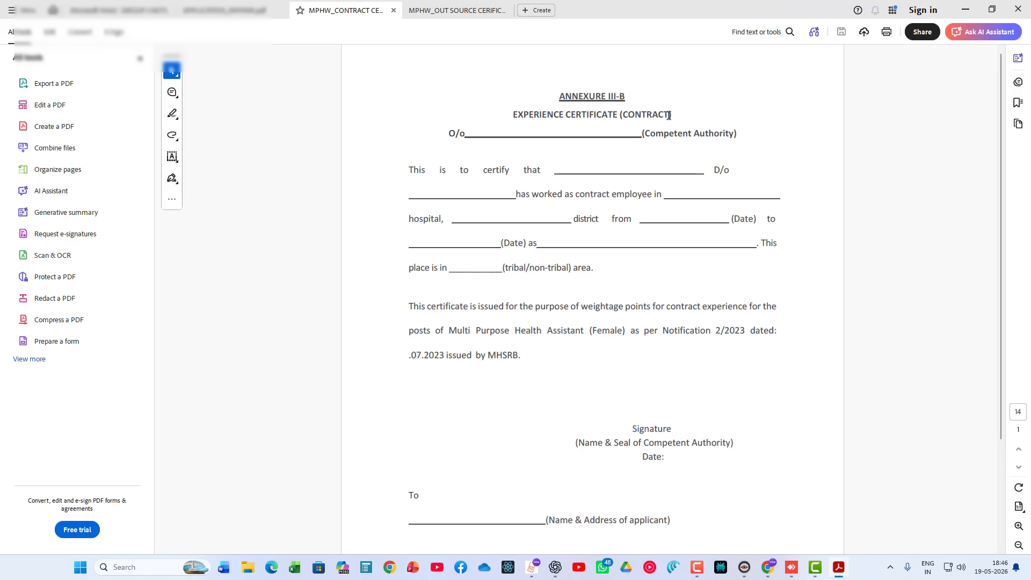
{"action": "left_click", "coordinate": [466, 9]}
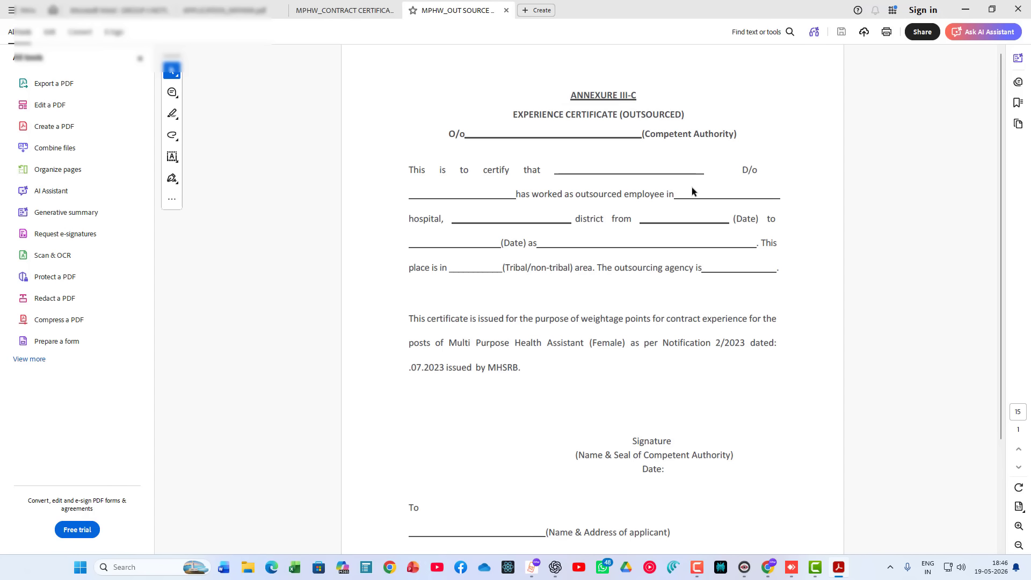
{"action": "scroll", "coordinate": [681, 336], "scroll_direction": "down", "scroll_amount": 3}
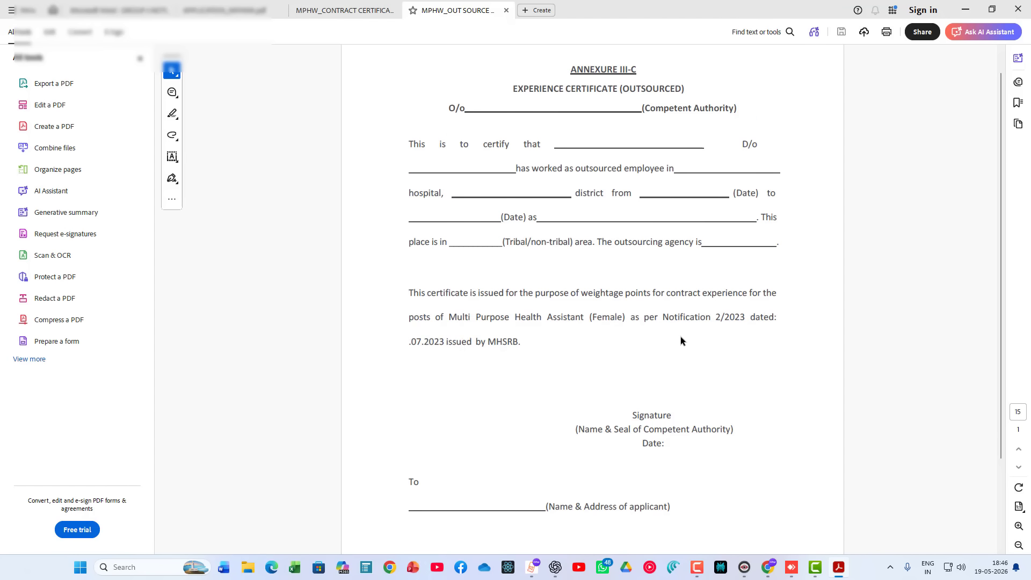
{"action": "scroll", "coordinate": [675, 362], "scroll_direction": "up", "scroll_amount": 2}
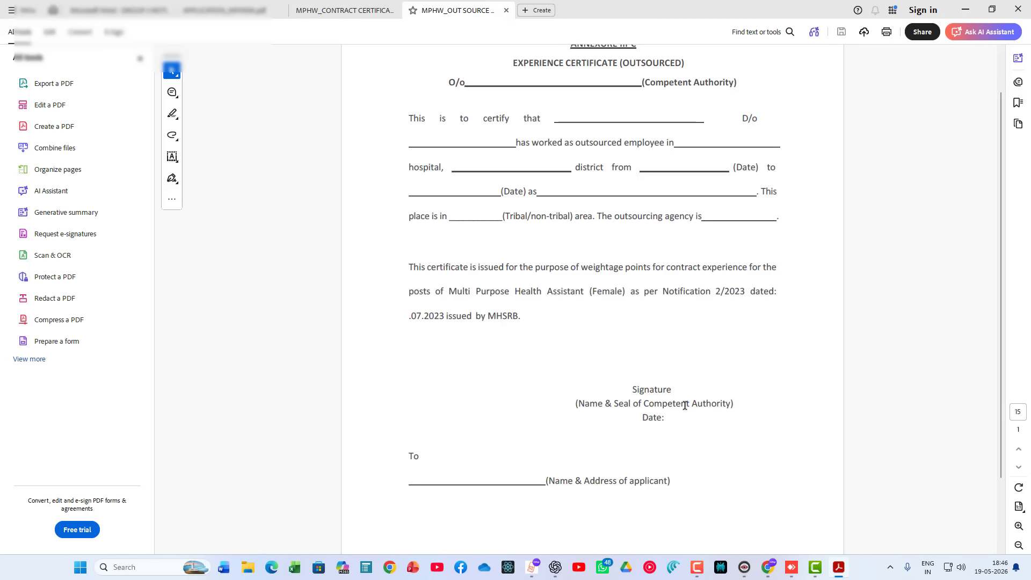
{"action": "scroll", "coordinate": [682, 403], "scroll_direction": "up", "scroll_amount": 1}
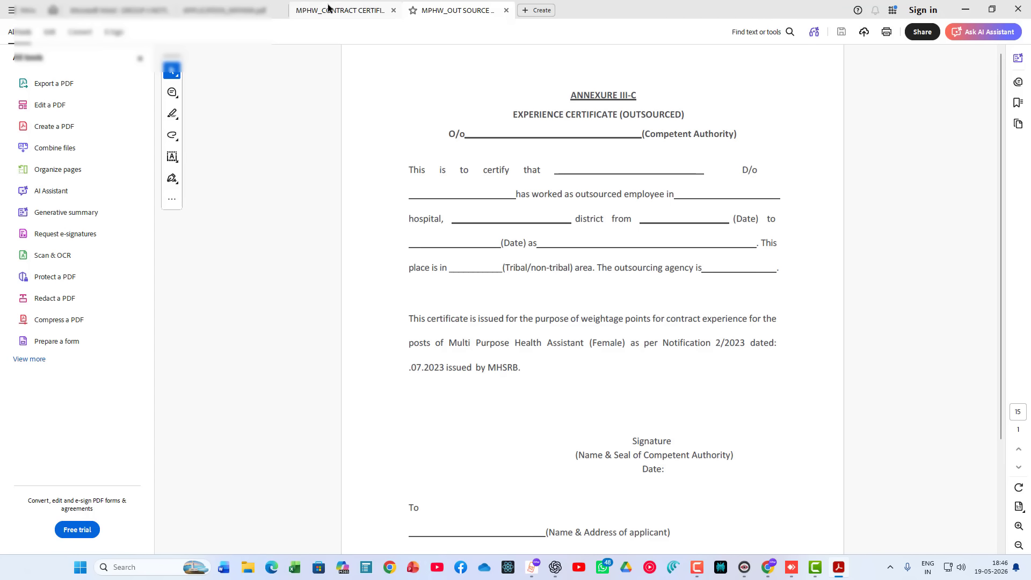
Switch back to the browser's file selection and open the applicant's completed experience certificate PDF in Adobe Acrobat.
{"action": "key", "text": "alt+Tab"}
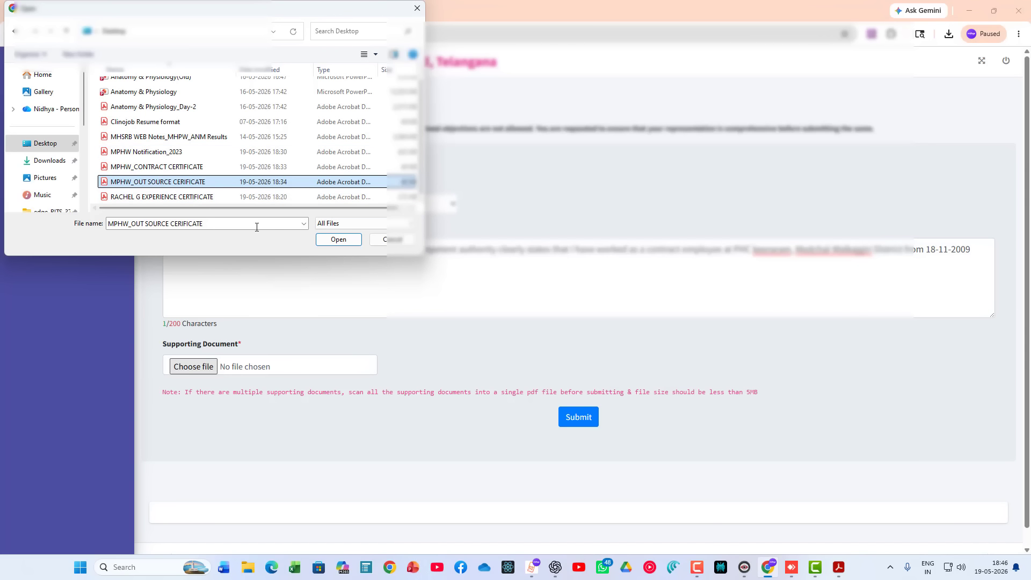
{"action": "left_click", "coordinate": [188, 197]}
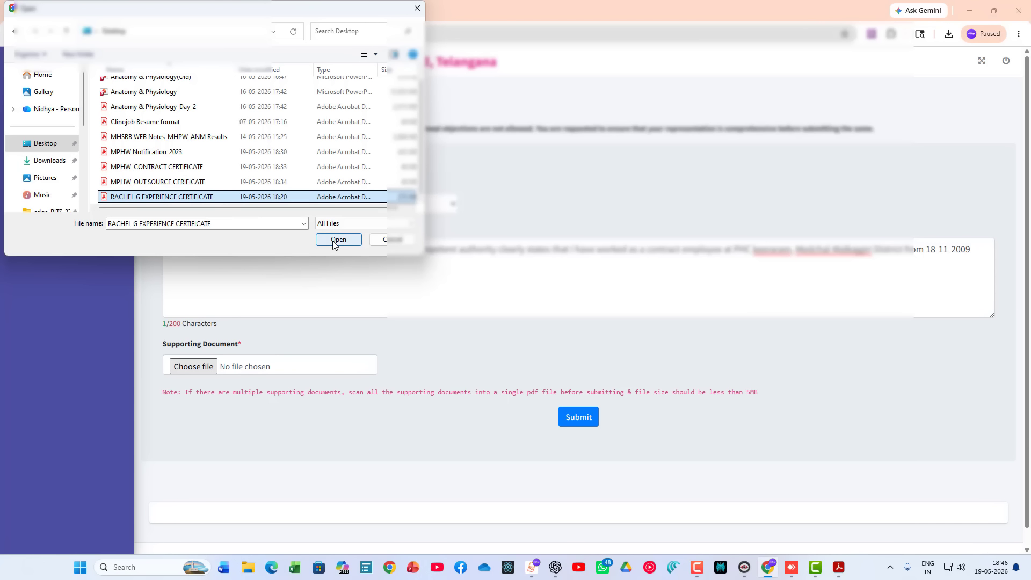
{"action": "right_click", "coordinate": [234, 196]}
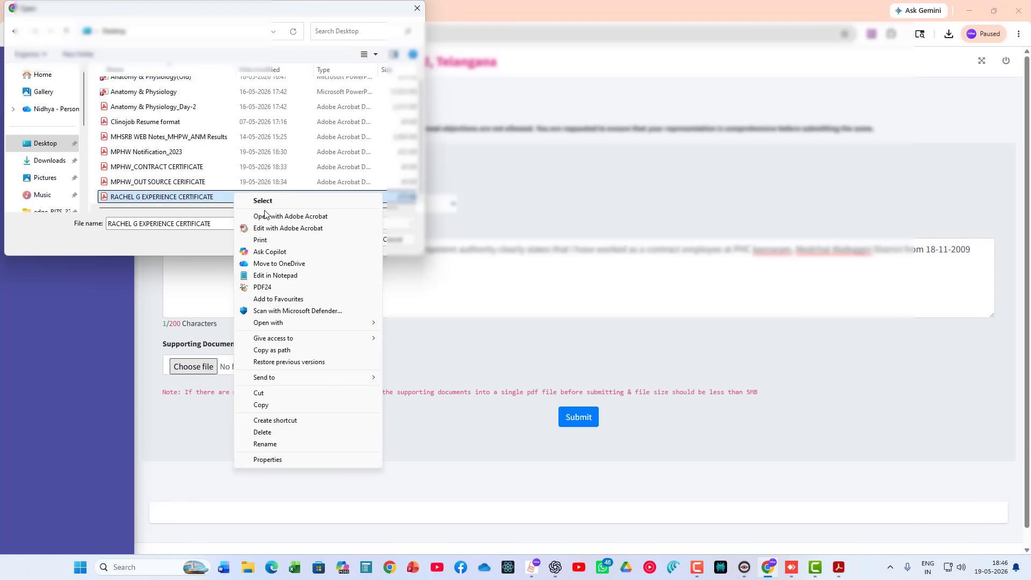
{"action": "left_click", "coordinate": [265, 218]}
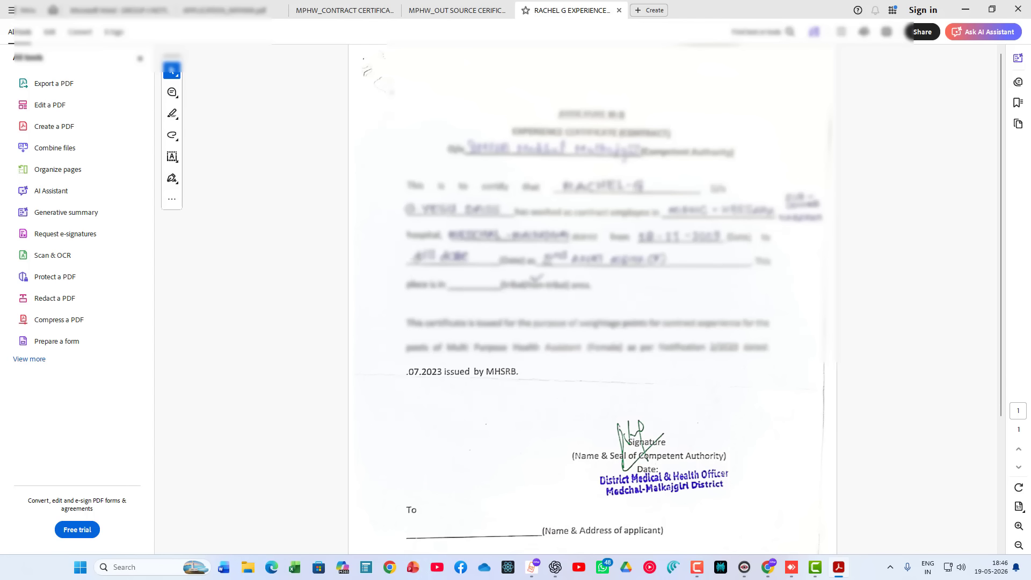
Examine the completed contract experience certificate, from the filled-in service details to the competent authority's signature and seal.
{"action": "scroll", "coordinate": [736, 366], "scroll_direction": "down", "scroll_amount": 5}
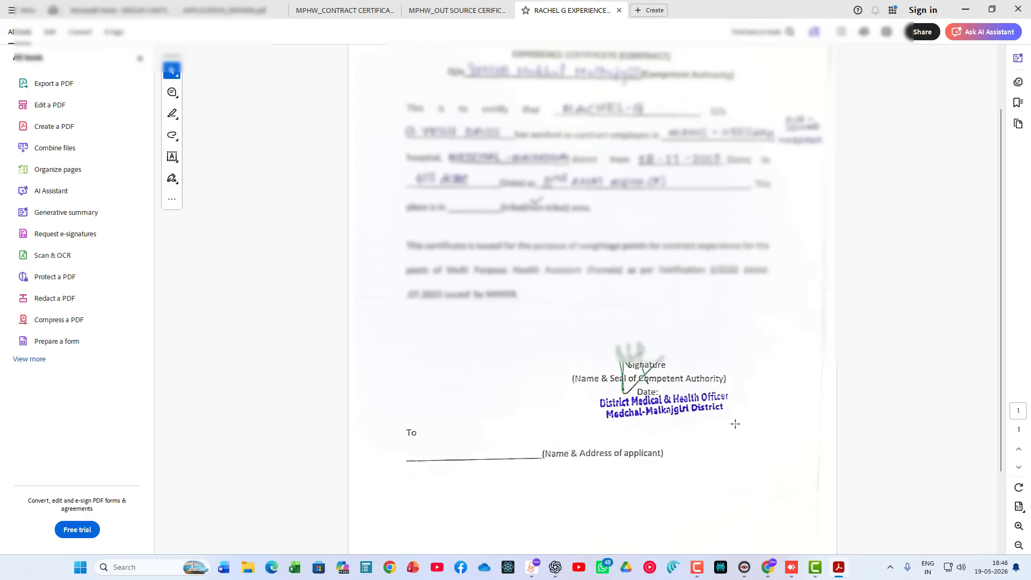
{"action": "scroll", "coordinate": [730, 412], "scroll_direction": "down", "scroll_amount": 2}
{"action": "scroll", "coordinate": [730, 408], "scroll_direction": "up", "scroll_amount": 6}
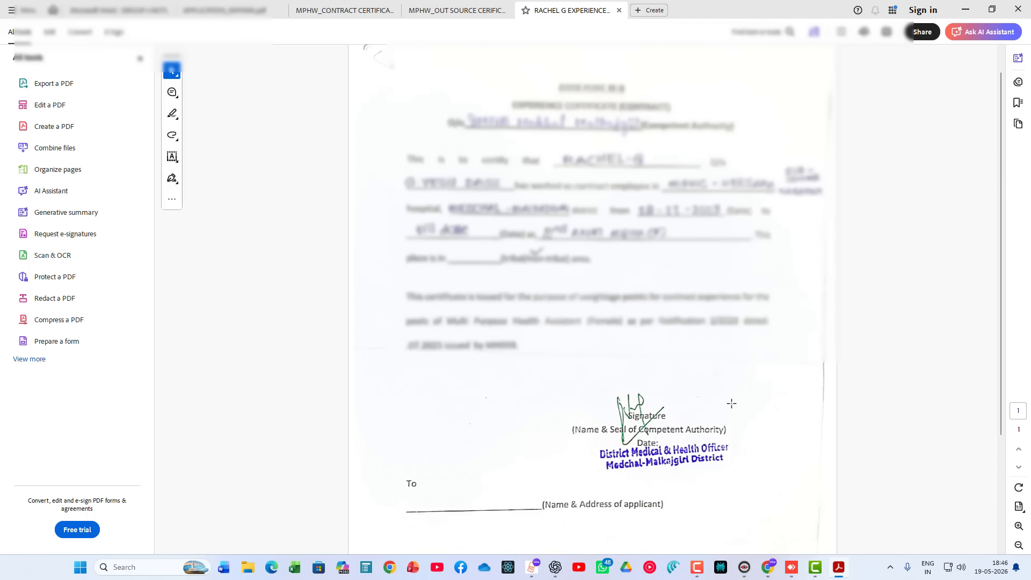
{"action": "scroll", "coordinate": [731, 397], "scroll_direction": "up", "scroll_amount": 1}
{"action": "scroll", "coordinate": [731, 394], "scroll_direction": "down", "scroll_amount": 4}
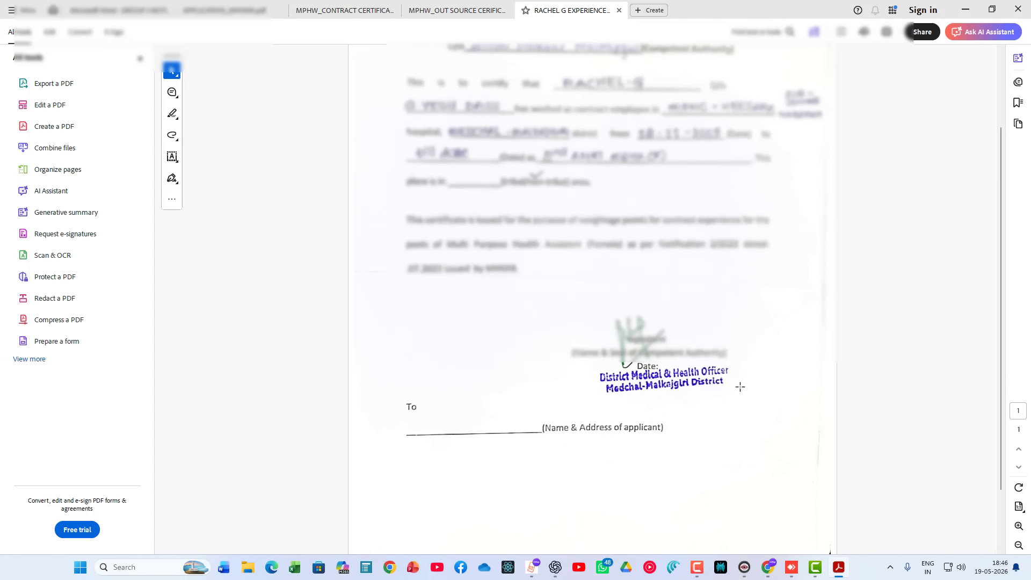
{"action": "scroll", "coordinate": [741, 354], "scroll_direction": "up", "scroll_amount": 4}
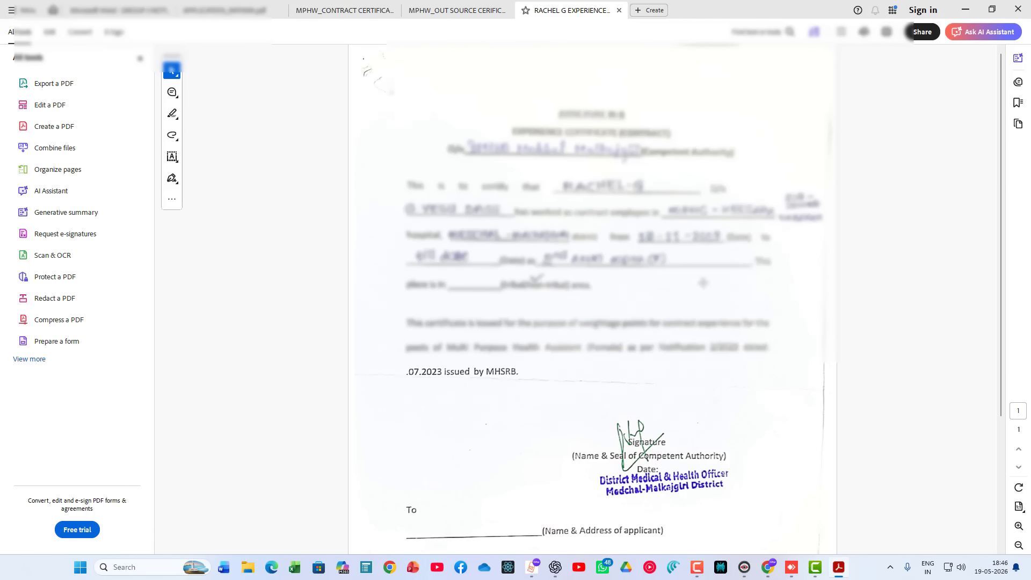
Close the certificate in Acrobat and attach the applicant's experience certificate PDF as the objection's supporting document in the browser.
{"action": "left_click", "coordinate": [619, 10]}
{"action": "key", "text": "alt+Tab"}
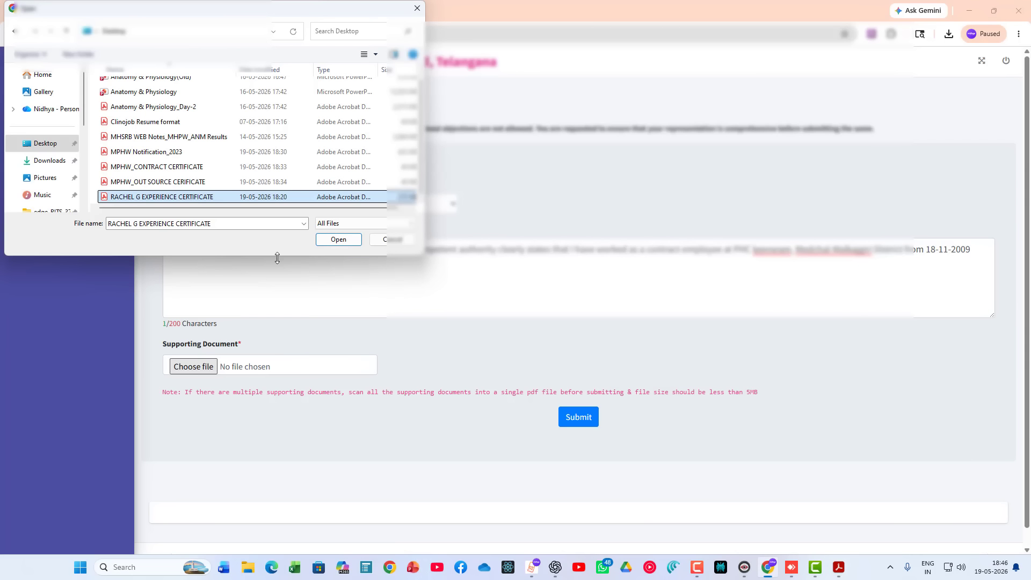
{"action": "left_click", "coordinate": [332, 243]}
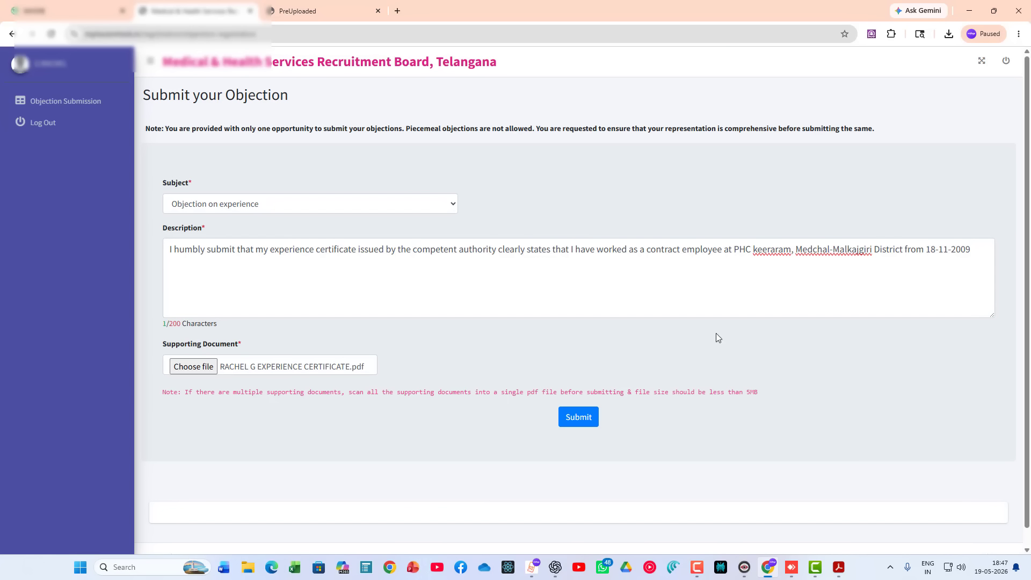
Review the completed experience objection, submit it, and verify the submission in the confirmation dialog.
{"action": "scroll", "coordinate": [591, 420], "scroll_direction": "down", "scroll_amount": 1}
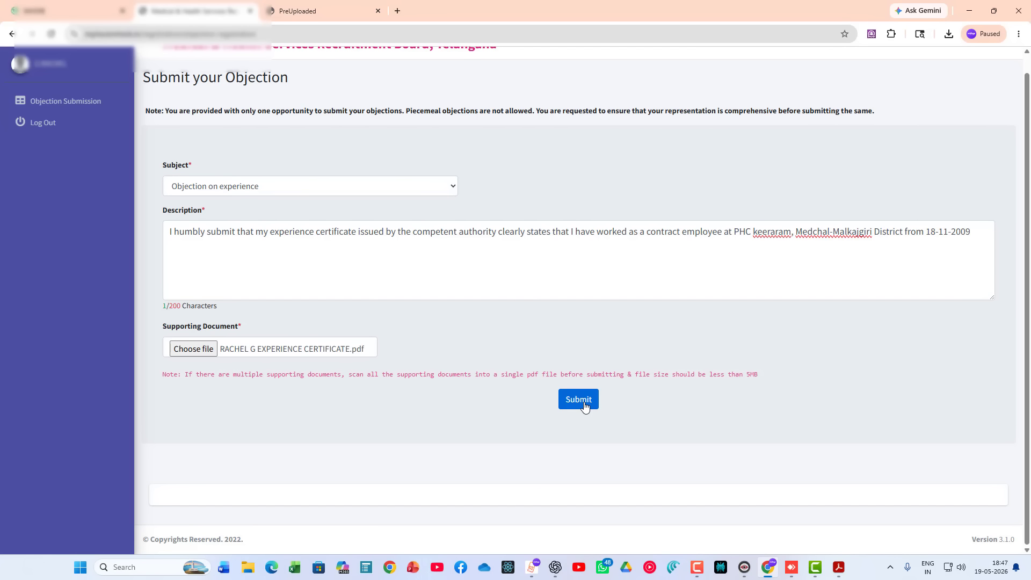
{"action": "scroll", "coordinate": [604, 401], "scroll_direction": "up", "scroll_amount": 1}
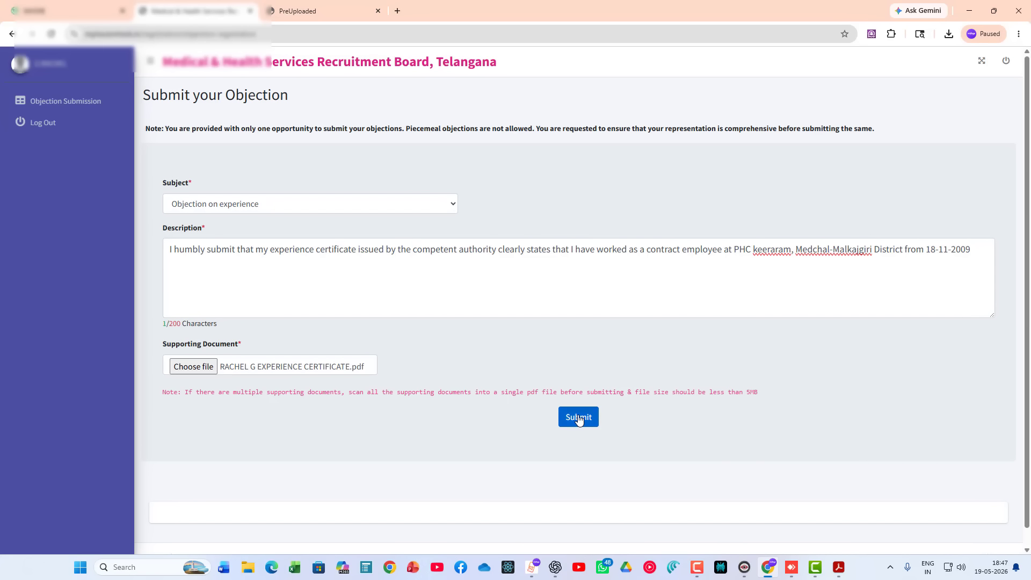
{"action": "left_click", "coordinate": [579, 421]}
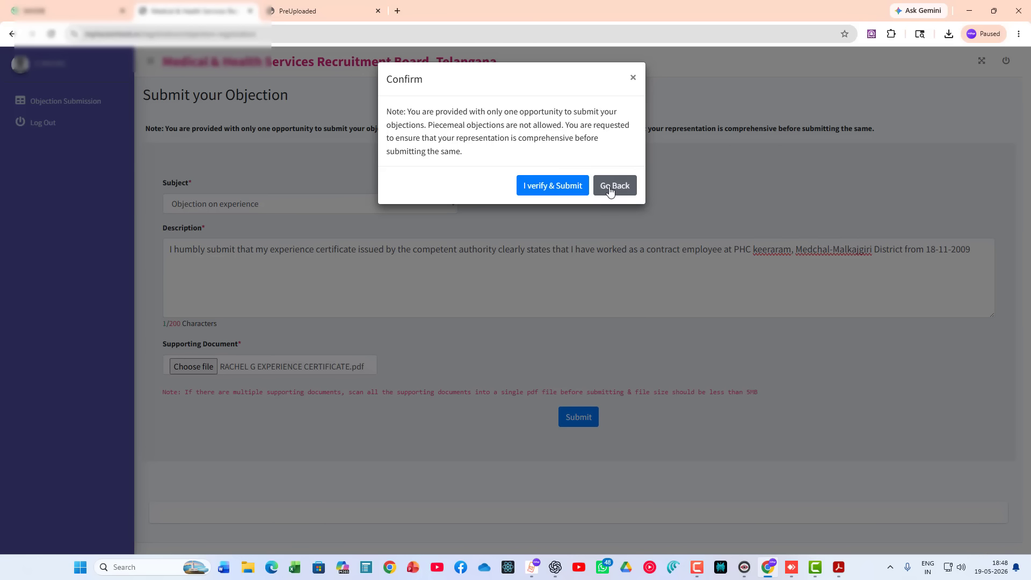
{"action": "left_click", "coordinate": [549, 193]}
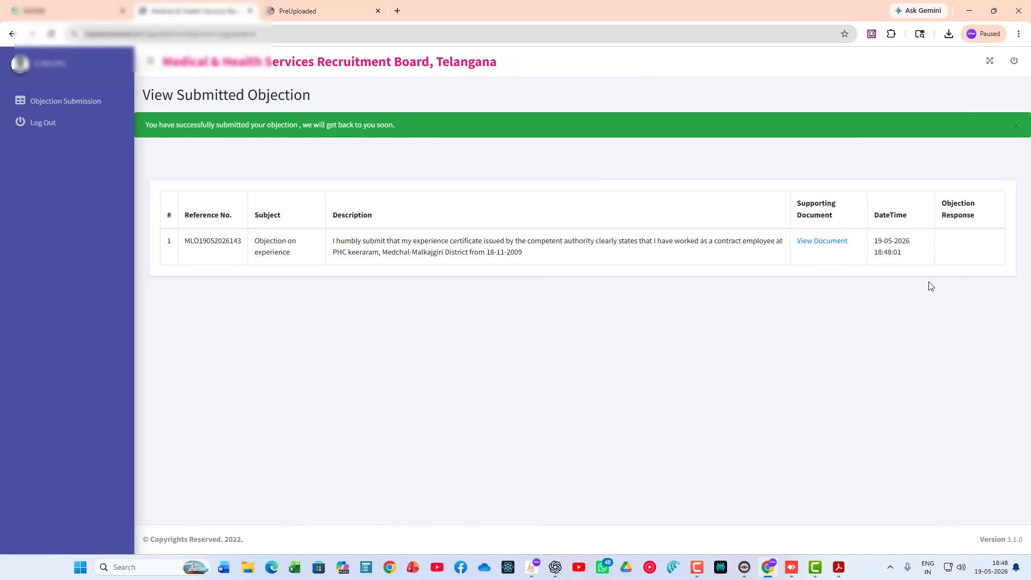
View the supporting document attached to the submitted objection, then return to the submitted objection page.
{"action": "left_click", "coordinate": [815, 241]}
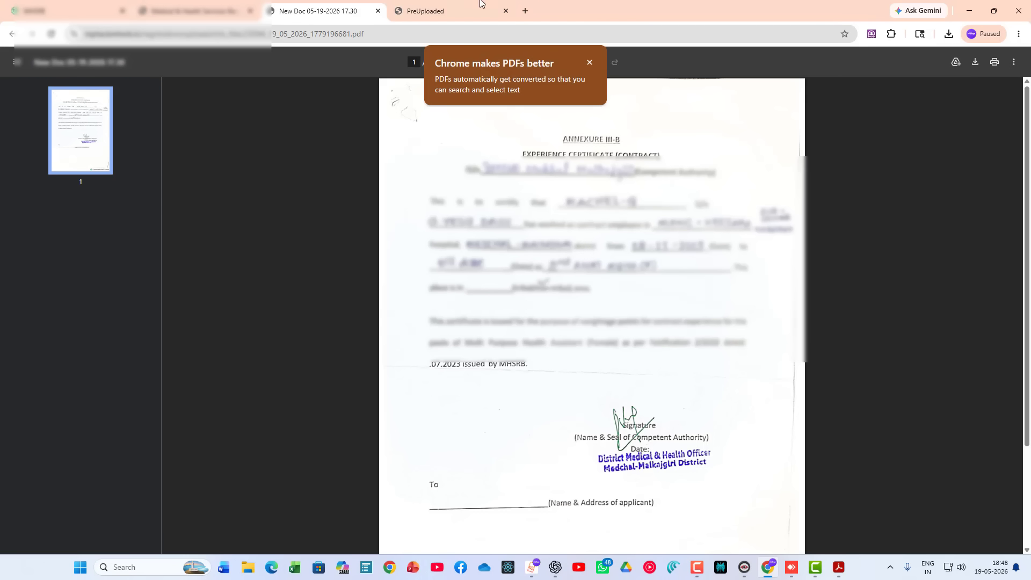
{"action": "left_click", "coordinate": [378, 11]}
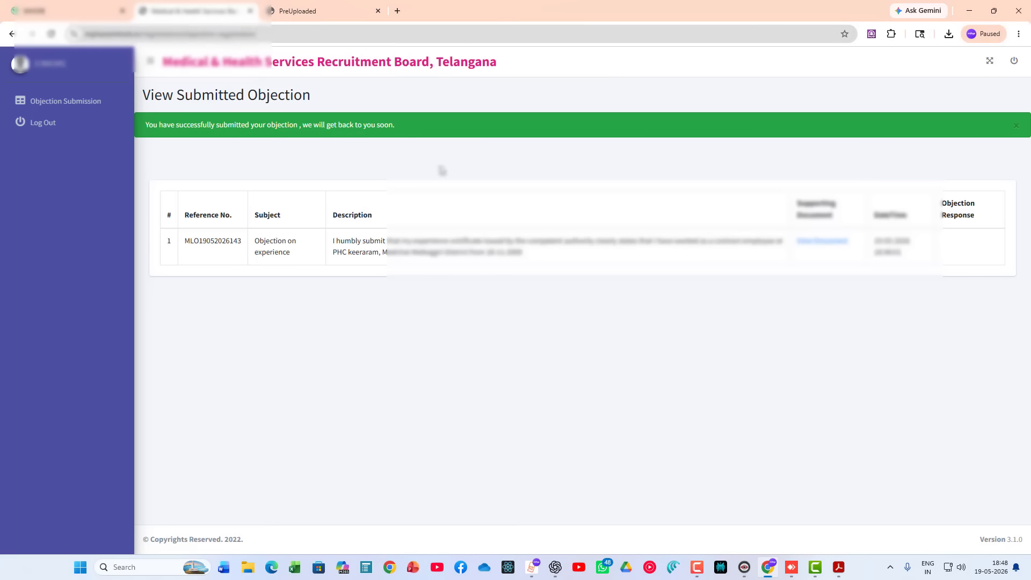